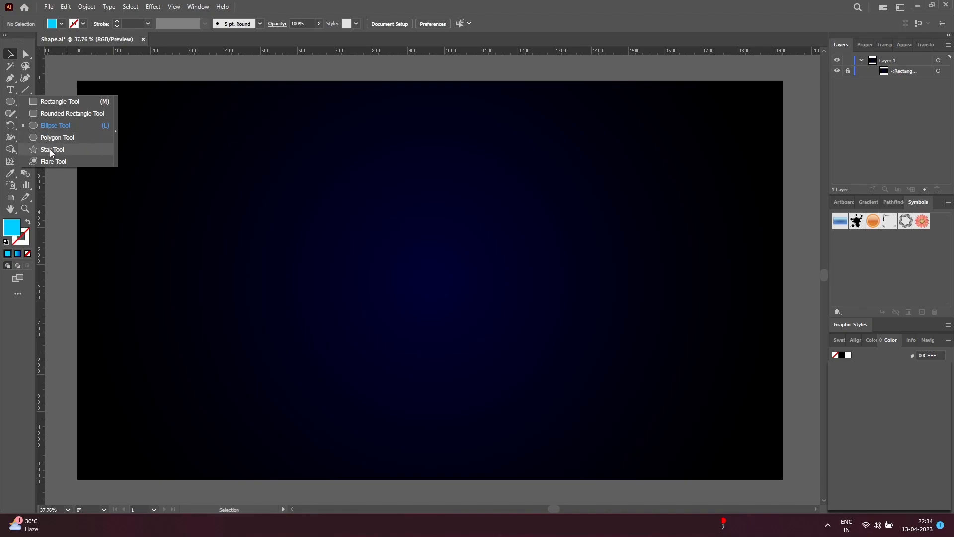
Step: Create a triangle as a three-point star with radii 114.577 px and 57.2885 px, and fill it with white
{"action": "left_click", "coordinate": [335, 273], "text": "alt"}
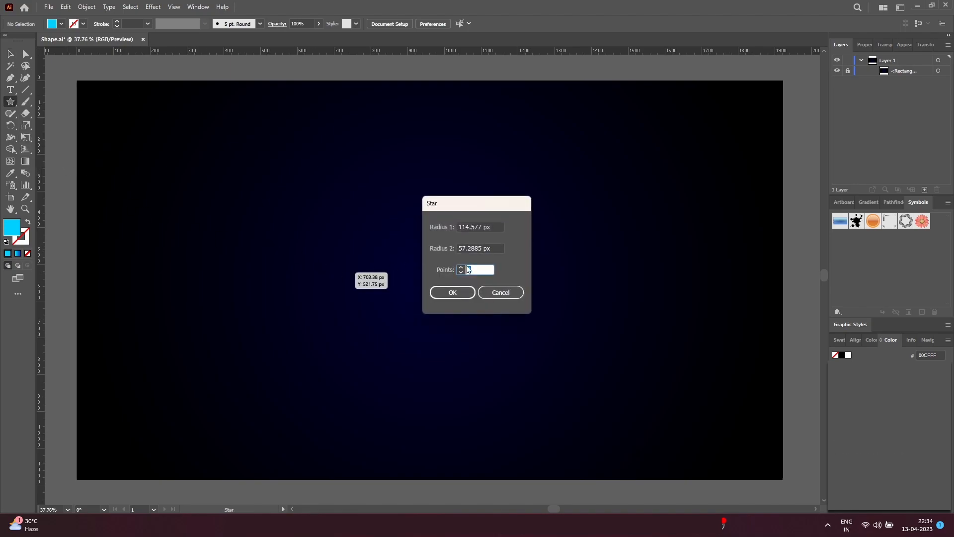
{"action": "left_click", "coordinate": [463, 293]}
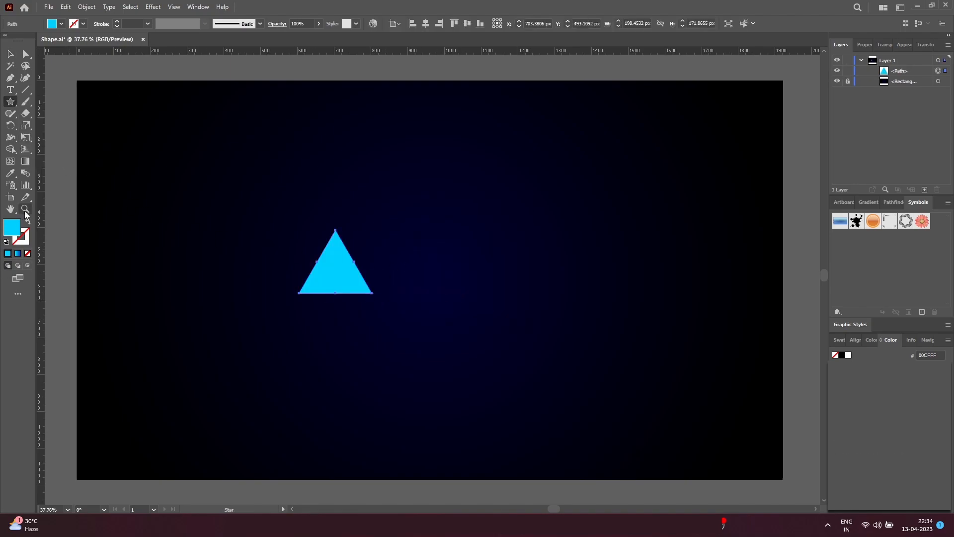
{"action": "double_click", "coordinate": [16, 230]}
{"action": "left_click_drag", "start_coordinate": [375, 143], "coordinate": [372, 130]}
{"action": "left_click", "coordinate": [585, 133]}
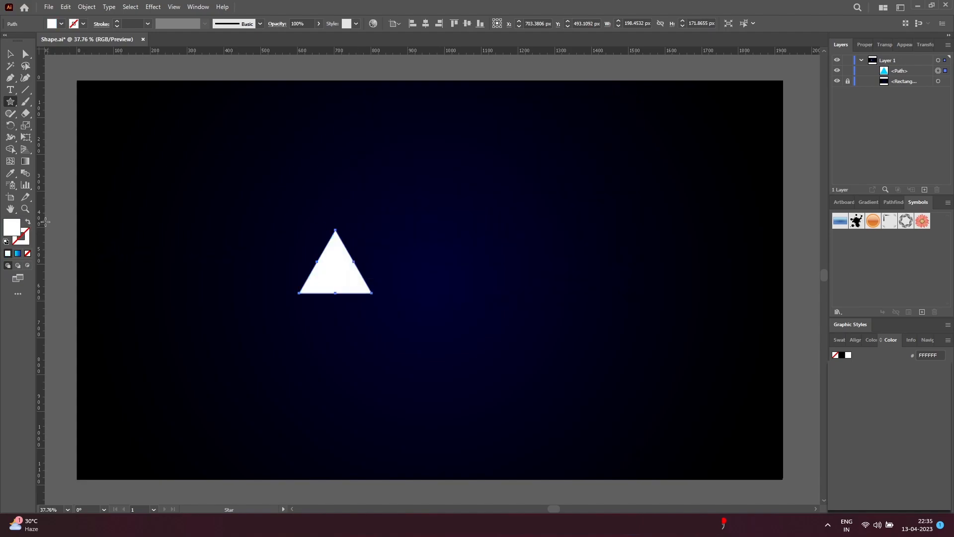
Step: Swap the triangle's fill and stroke to make a white outline, and increase its stroke weight
{"action": "key", "text": "shift+x"}
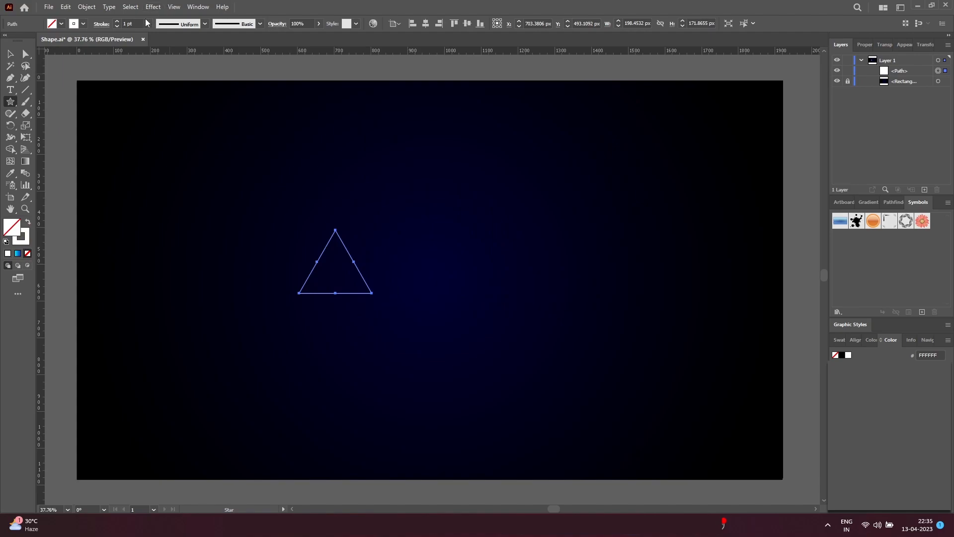
{"action": "scroll", "coordinate": [137, 23], "scroll_direction": "up", "scroll_amount": 1}
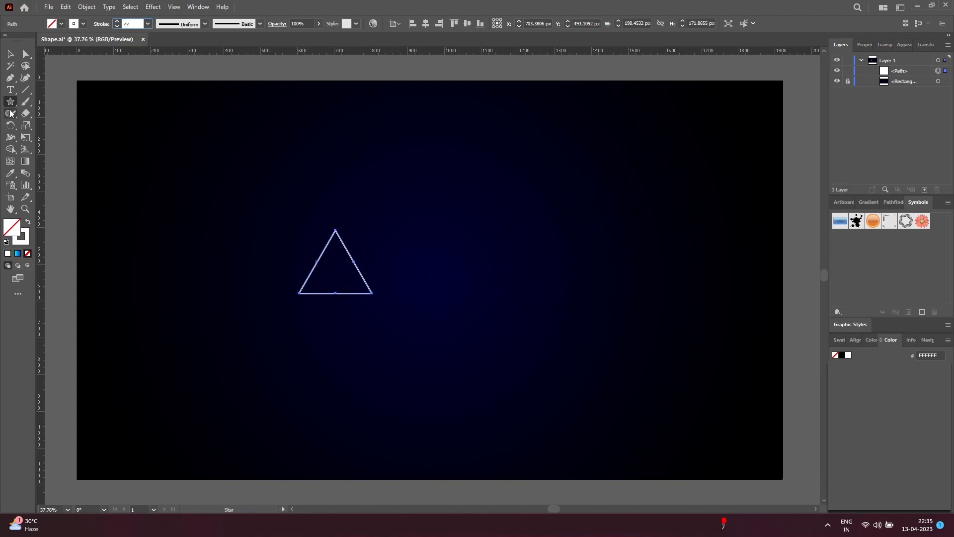
{"action": "key", "text": "Return"}
Step: Draw a small white-filled hexagon about 62 px wide beside the triangle's apex
{"action": "left_click_drag", "start_coordinate": [11, 105], "coordinate": [36, 135]}
{"action": "left_click_drag", "start_coordinate": [361, 228], "coordinate": [367, 238]}
{"action": "key", "text": "shift+x"}
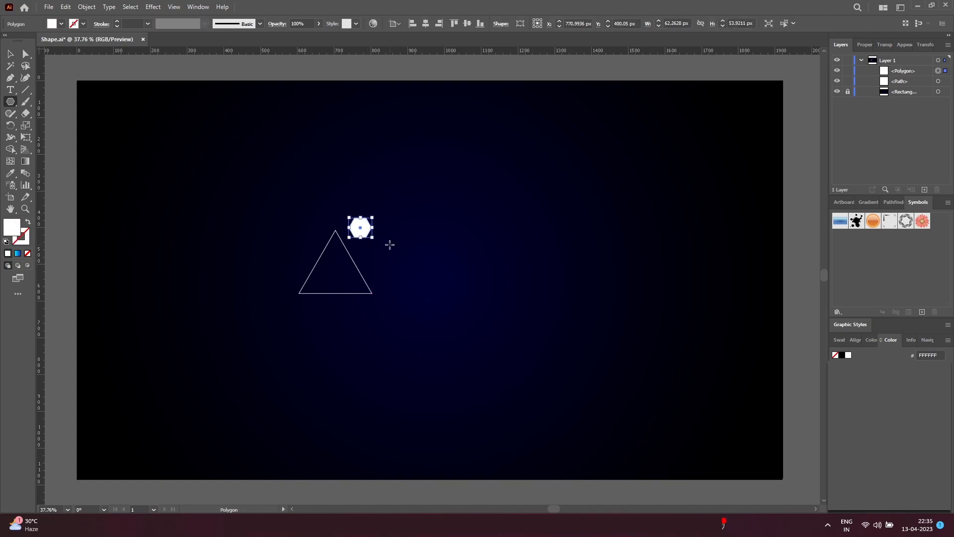
Step: Centre the hexagon on the triangle's top vertex, rotated with a corner pointing up and scaled to about 45 by 52 px
{"action": "key", "text": "v"}
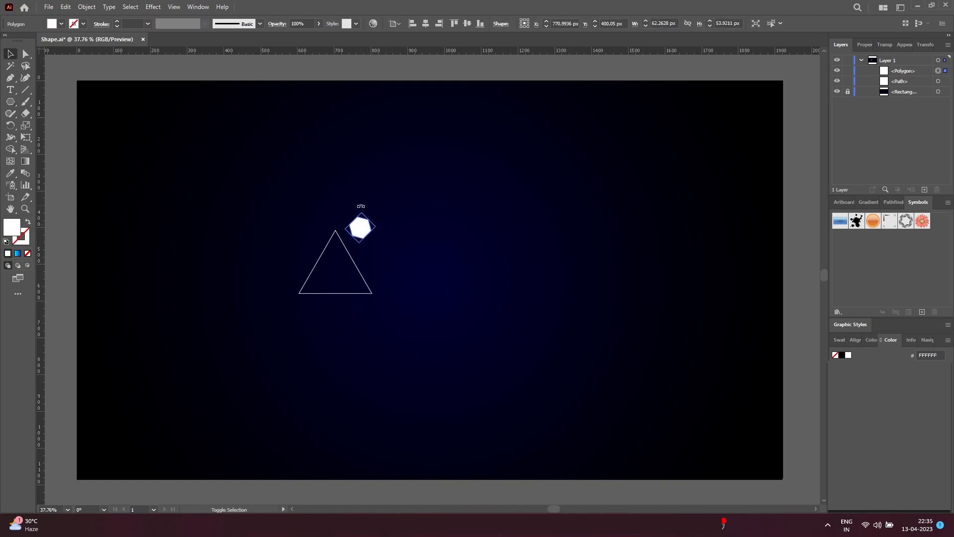
{"action": "key", "text": "ctrl+space"}
{"action": "left_click_drag", "start_coordinate": [346, 230], "coordinate": [497, 243]}
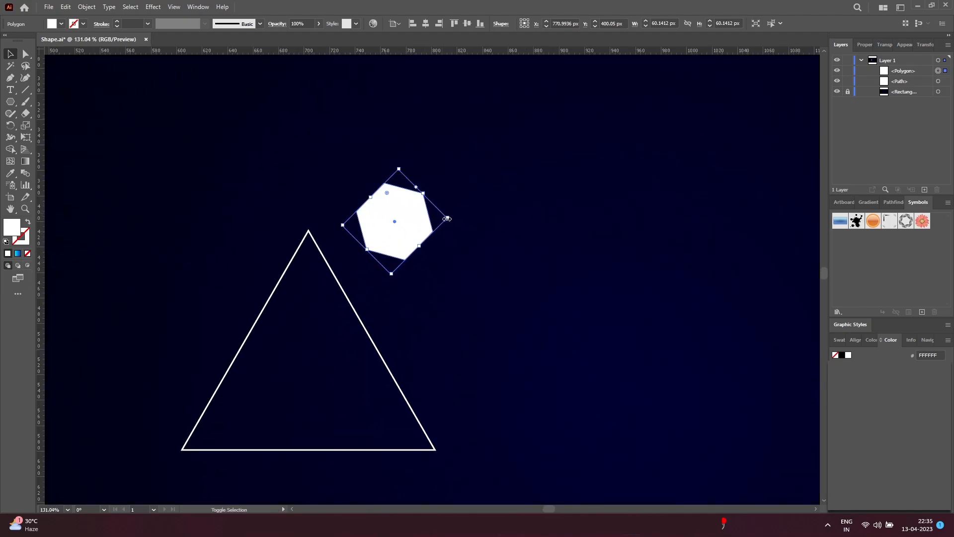
{"action": "left_click_drag", "start_coordinate": [453, 197], "coordinate": [445, 188]}
{"action": "left_click_drag", "start_coordinate": [412, 222], "coordinate": [326, 225]}
{"action": "left_click_drag", "start_coordinate": [343, 270], "coordinate": [338, 263]}
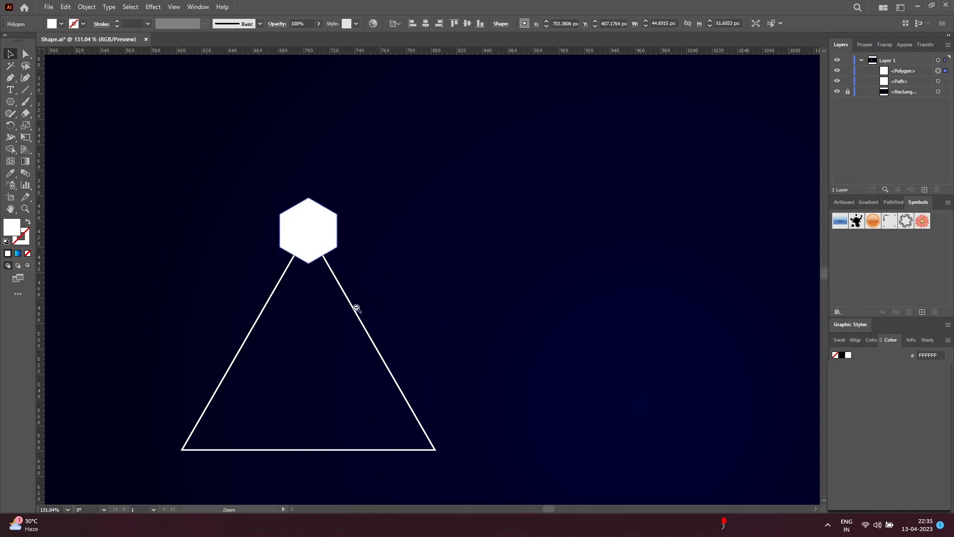
Step: Copy the hexagon onto the triangle's two lower vertices and group the triangle with all three hexagons
{"action": "left_click", "coordinate": [362, 308], "text": "alt"}
{"action": "left_click_drag", "start_coordinate": [395, 231], "coordinate": [306, 396]}
{"action": "left_click_drag", "start_coordinate": [544, 447], "coordinate": [251, 181]}
{"action": "left_click", "coordinate": [87, 7]}
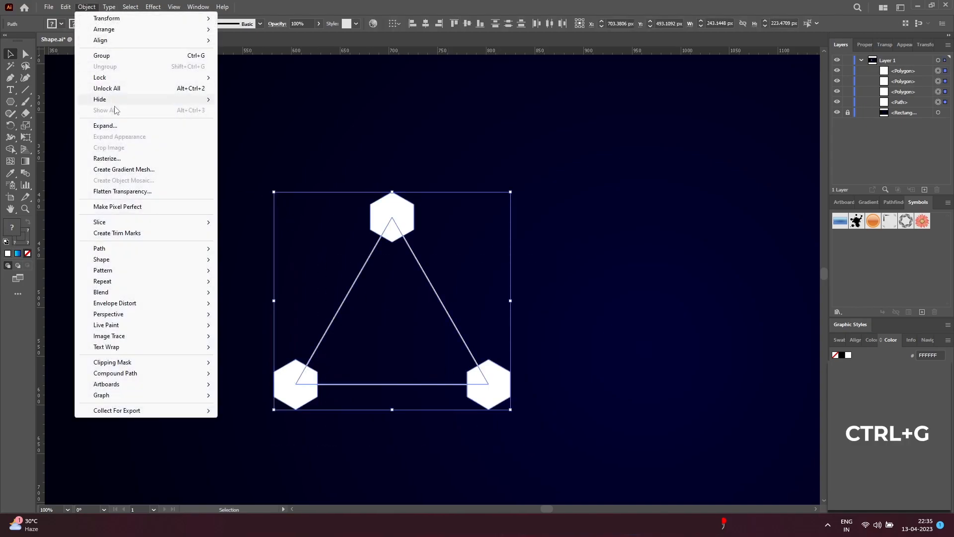
{"action": "left_click", "coordinate": [120, 58]}
Step: Scale the grouped triangle down to about 162 by 149 px and place it lower on the artboard
{"action": "key", "text": "ctrl+alt+space"}
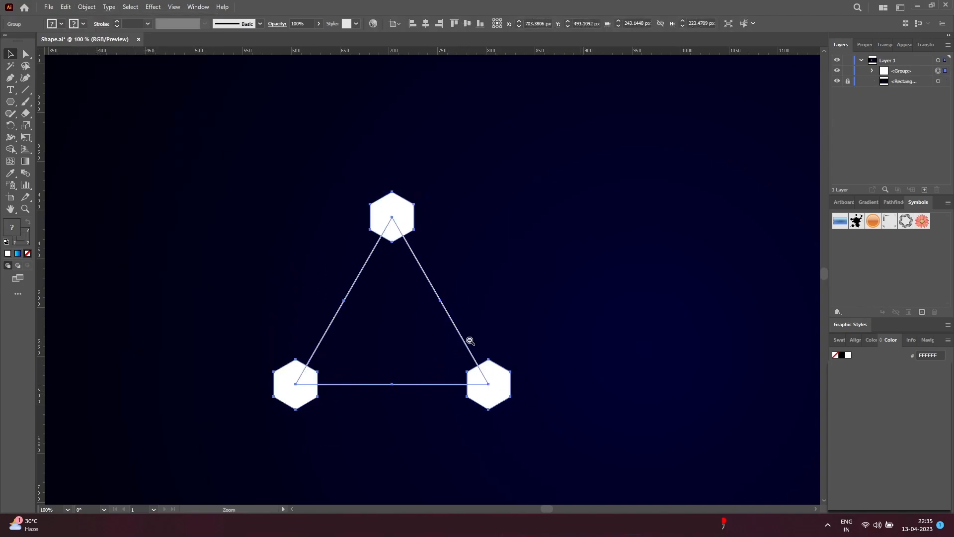
{"action": "left_click", "coordinate": [470, 340], "text": "ctrl+alt"}
{"action": "key", "text": "space"}
{"action": "left_click_drag", "start_coordinate": [525, 358], "coordinate": [373, 401]}
Step: Set the stroke weight of the triangle outline inside the group to 2 pt
{"action": "key", "text": "a"}
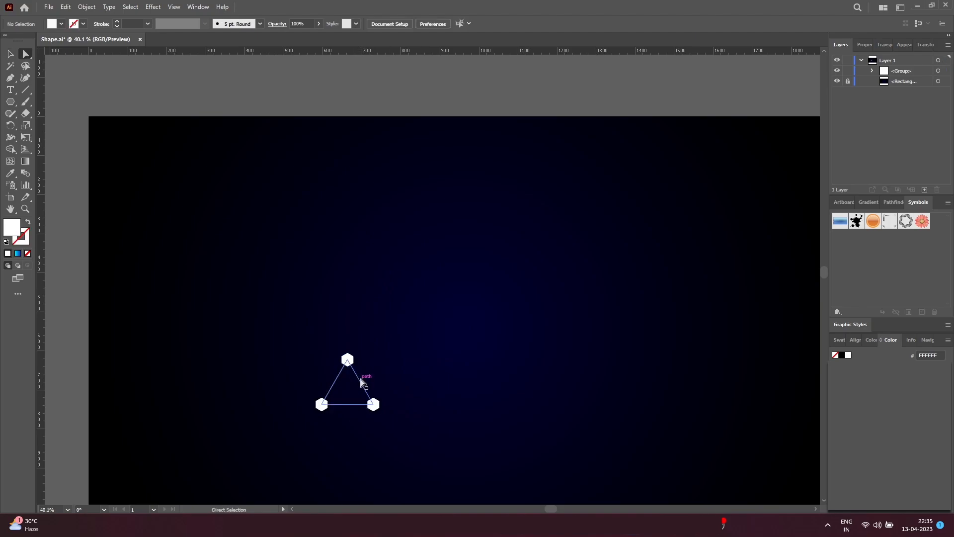
{"action": "left_click", "coordinate": [25, 78]}
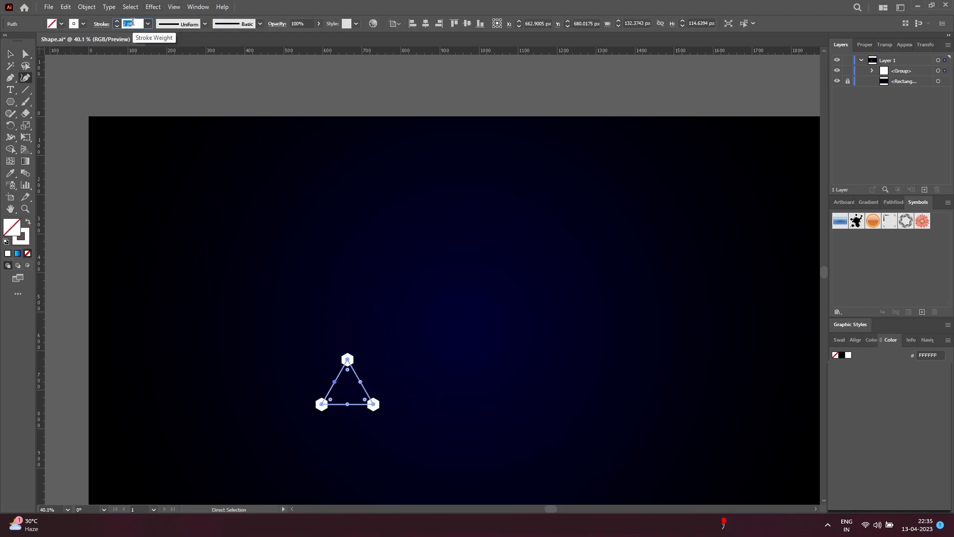
{"action": "left_click", "coordinate": [10, 54]}
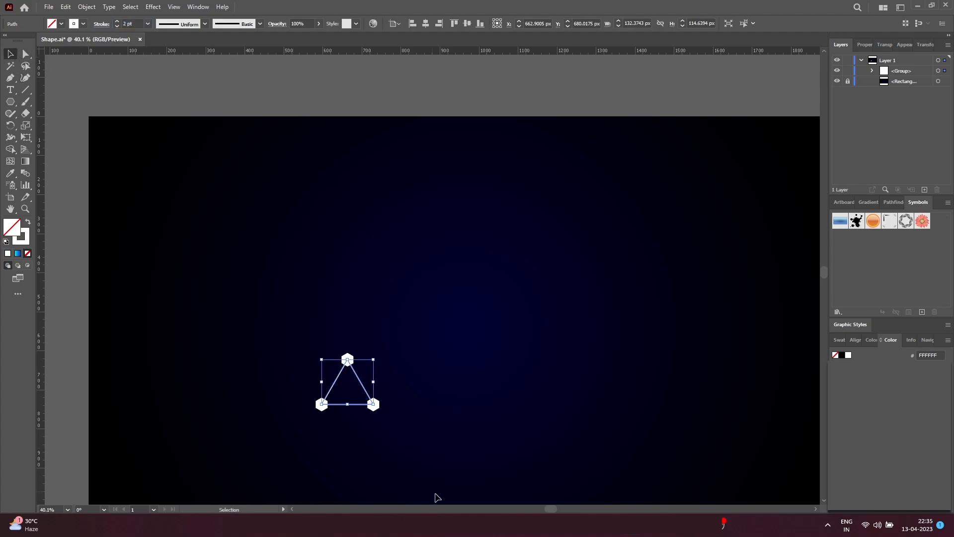
Step: Duplicate the triangle group horizontally so the adjoining lower hexagons of both groups overlap exactly
{"action": "left_click_drag", "start_coordinate": [402, 433], "coordinate": [301, 332]}
{"action": "left_click_drag", "start_coordinate": [359, 396], "coordinate": [478, 398]}
{"action": "left_click_drag", "start_coordinate": [399, 422], "coordinate": [503, 419]}
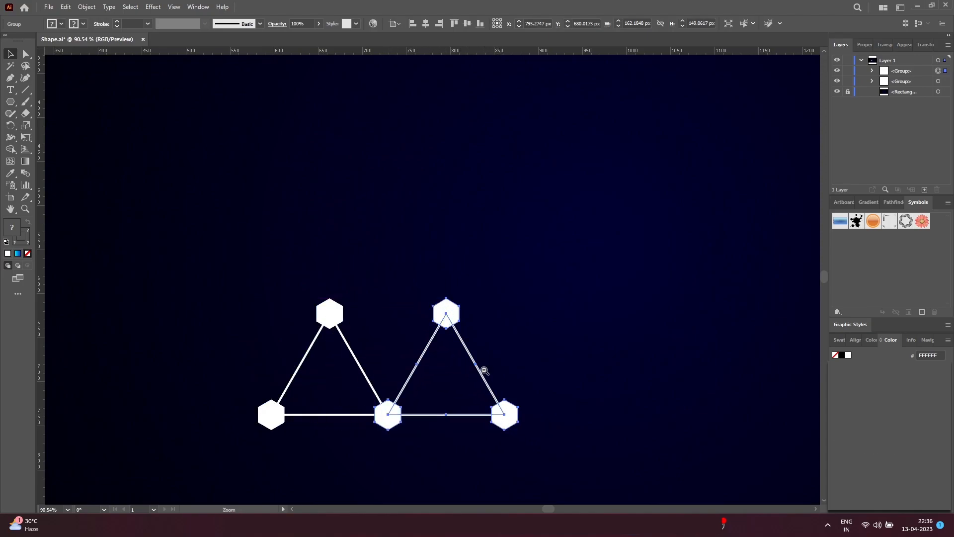
Step: Repeat the duplication seven times to build a row of nine connected triangles
{"action": "left_click", "coordinate": [484, 370], "text": "ctrl+alt"}
{"action": "key", "text": "ctrl+d"}
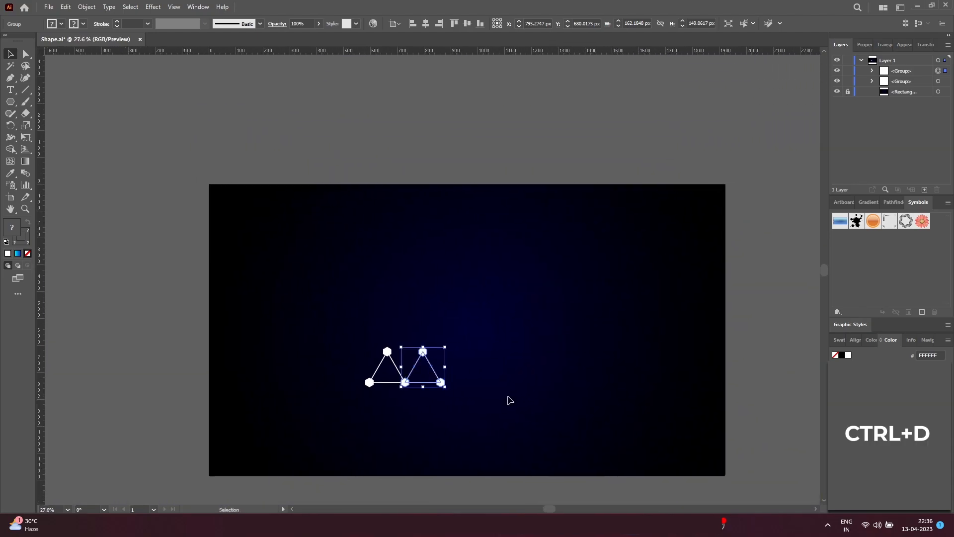
{"action": "key", "text": "ctrl+d"}
{"action": "key", "text": "ctrl+d"}
{"action": "key", "text": "ctrl+d"}
{"action": "key", "text": "ctrl+d"}
{"action": "key", "text": "ctrl+d"}
{"action": "key", "text": "ctrl+d"}
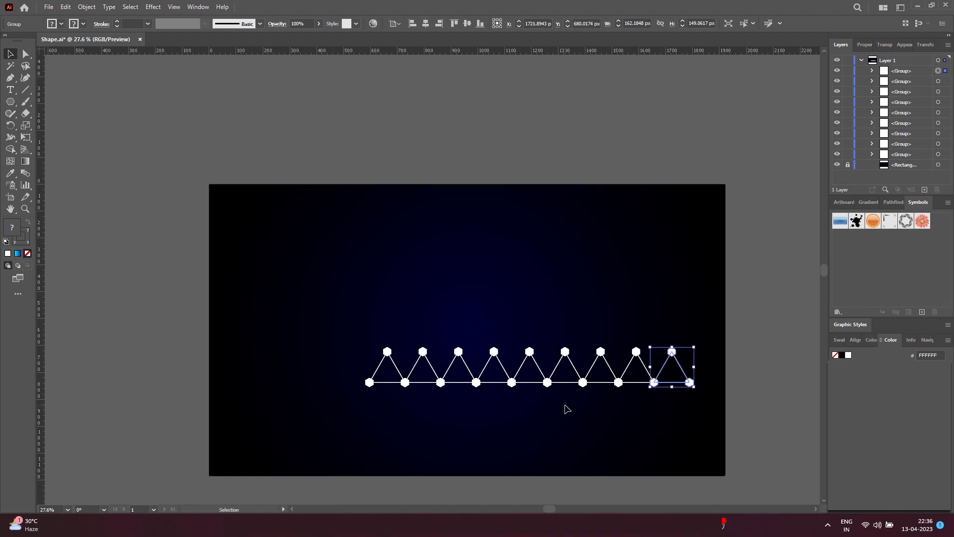
Step: Move the whole row of nine triangles toward the artboard's left side and scale it to about 354 by 43 px
{"action": "left_click_drag", "start_coordinate": [519, 382], "coordinate": [363, 335]}
{"action": "left_click_drag", "start_coordinate": [693, 388], "coordinate": [440, 315]}
{"action": "key", "text": "ctrl+space"}
{"action": "left_click_drag", "start_coordinate": [374, 321], "coordinate": [489, 334]}
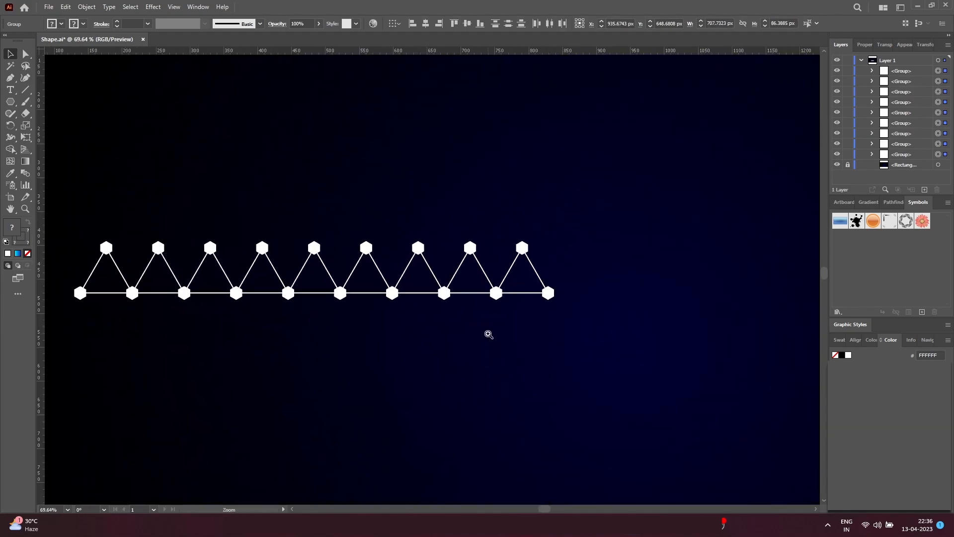
{"action": "left_click_drag", "start_coordinate": [556, 302], "coordinate": [435, 273]}
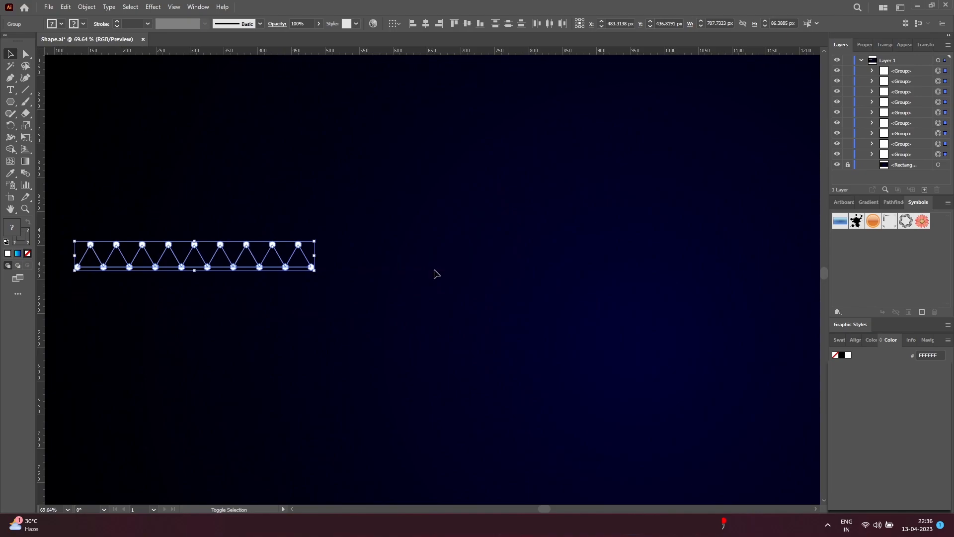
Step: Duplicate the row end to end with overlapping end hexagons, and repeat the duplication twice to form one long strip
{"action": "left_click_drag", "start_coordinate": [284, 271], "coordinate": [516, 270]}
{"action": "scroll", "coordinate": [517, 311], "scroll_direction": "down", "scroll_amount": 4}
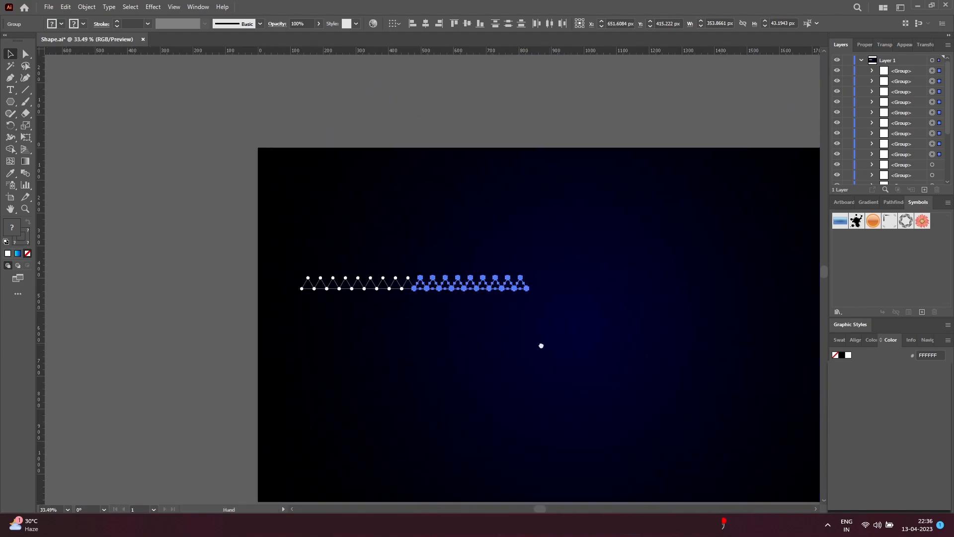
{"action": "left_click_drag", "start_coordinate": [547, 346], "coordinate": [443, 345]}
{"action": "key", "text": "ctrl+d"}
{"action": "key", "text": "ctrl+d"}
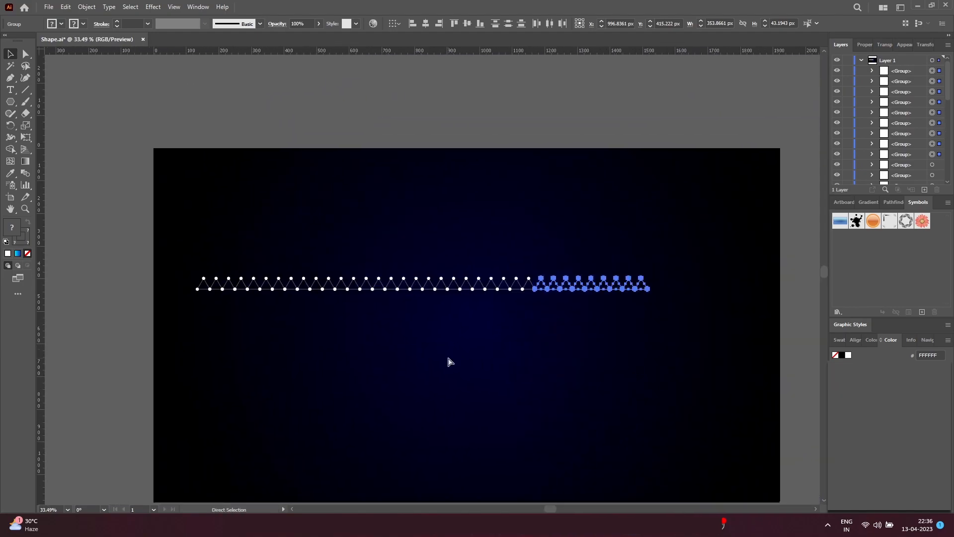
Step: Move the long triangle strip lower on the artboard and add an inverted copy above it
{"action": "left_click_drag", "start_coordinate": [663, 319], "coordinate": [195, 258]}
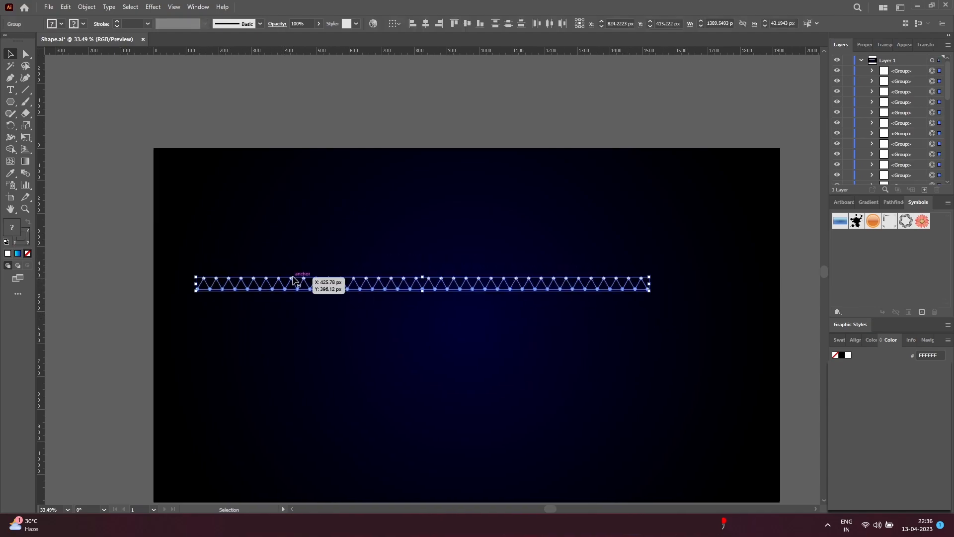
{"action": "left_click_drag", "start_coordinate": [292, 278], "coordinate": [347, 315]}
{"action": "left_click_drag", "start_coordinate": [641, 261], "coordinate": [370, 321]}
Step: Move the inverted strip onto the upright one so their hexagons overlap and the triangles interlock
{"action": "left_click_drag", "start_coordinate": [285, 351], "coordinate": [428, 321]}
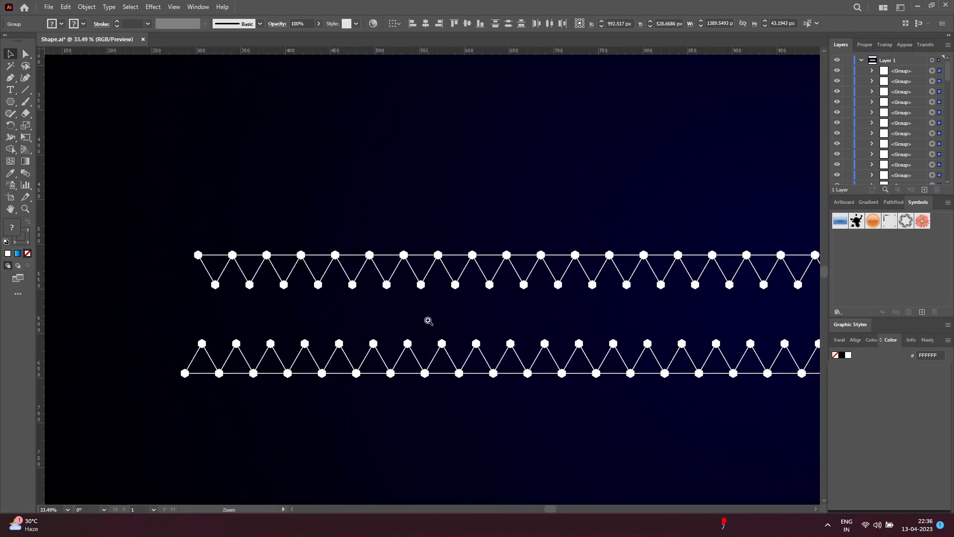
{"action": "left_click_drag", "start_coordinate": [251, 286], "coordinate": [254, 376]}
{"action": "scroll", "coordinate": [518, 358], "scroll_direction": "down", "scroll_amount": 5}
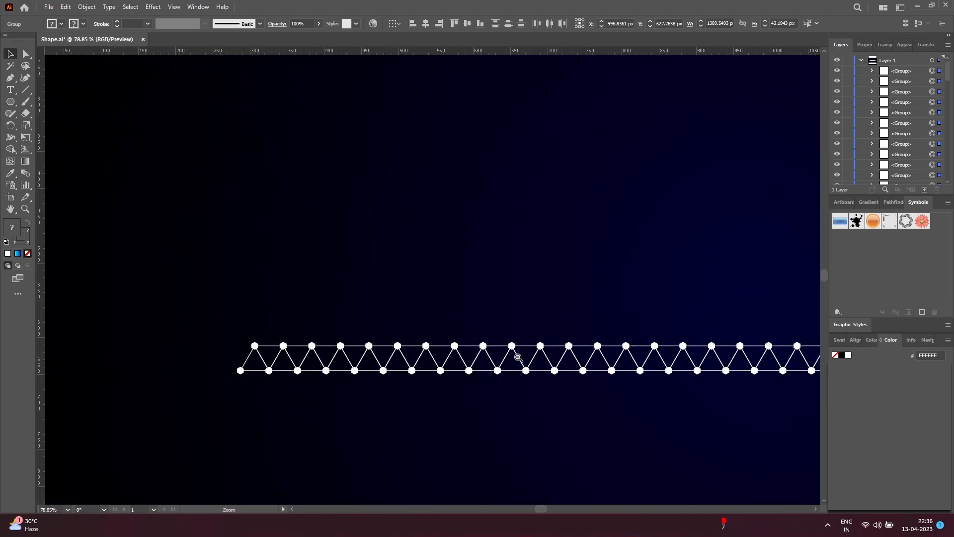
{"action": "scroll", "coordinate": [487, 367], "scroll_direction": "up", "scroll_amount": 4}
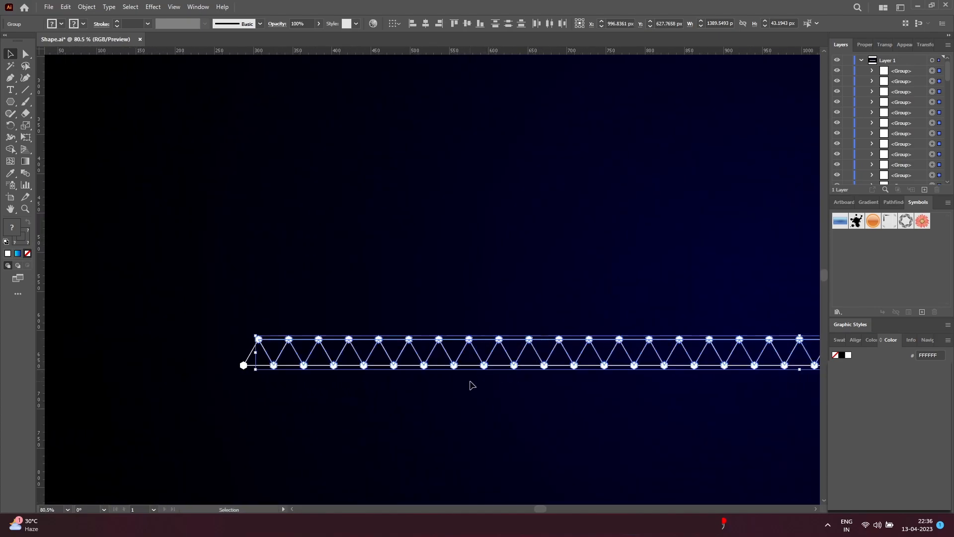
Step: Try to stack the inverted strip one level higher, aligned with the upper hexagons of the upright strip
{"action": "left_click_drag", "start_coordinate": [485, 370], "coordinate": [472, 342]}
{"action": "left_click_drag", "start_coordinate": [285, 344], "coordinate": [450, 303]}
{"action": "left_click_drag", "start_coordinate": [297, 335], "coordinate": [297, 329]}
{"action": "left_click_drag", "start_coordinate": [350, 342], "coordinate": [351, 341]}
{"action": "scroll", "coordinate": [547, 366], "scroll_direction": "down", "scroll_amount": 5}
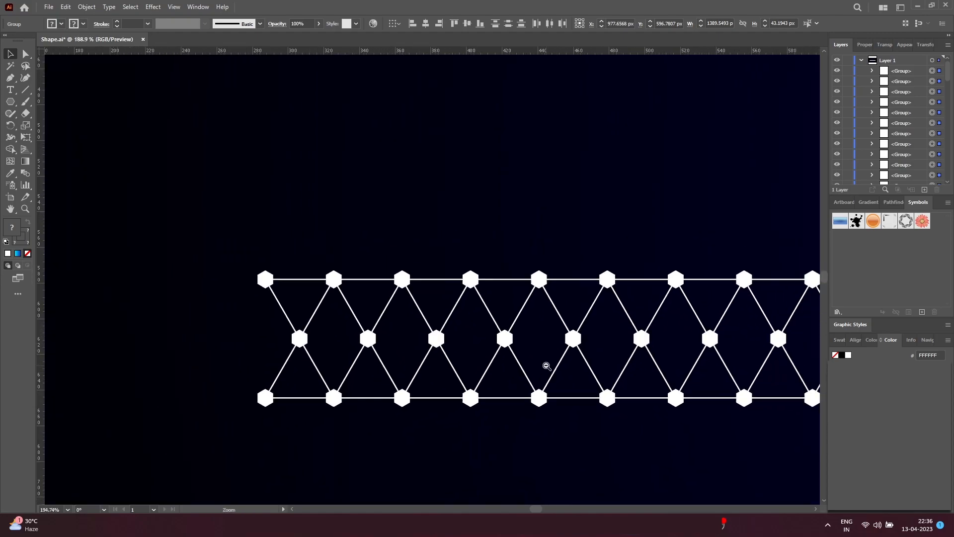
Step: Undo the upward placement of the inverted strip
{"action": "left_click_drag", "start_coordinate": [560, 411], "coordinate": [508, 348]}
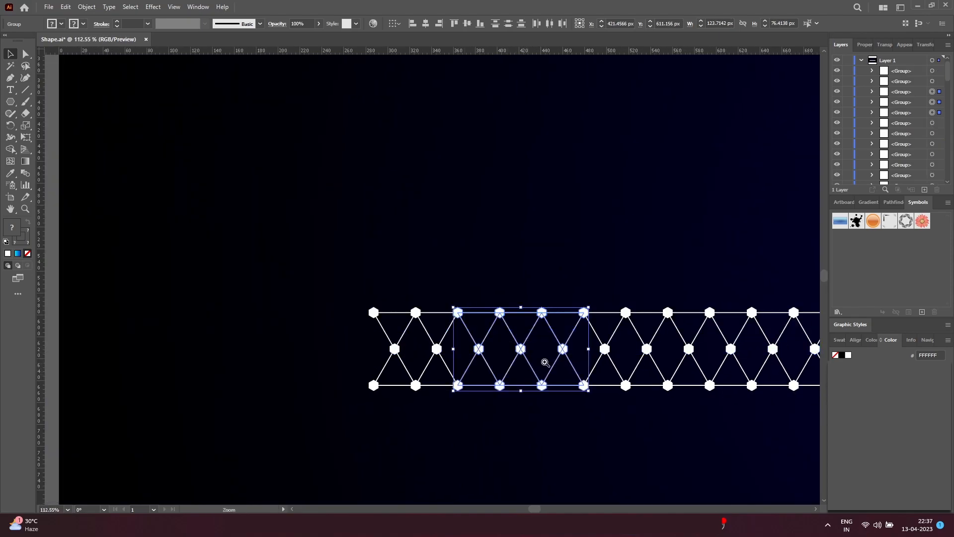
{"action": "scroll", "coordinate": [547, 364], "scroll_direction": "down", "scroll_amount": 3}
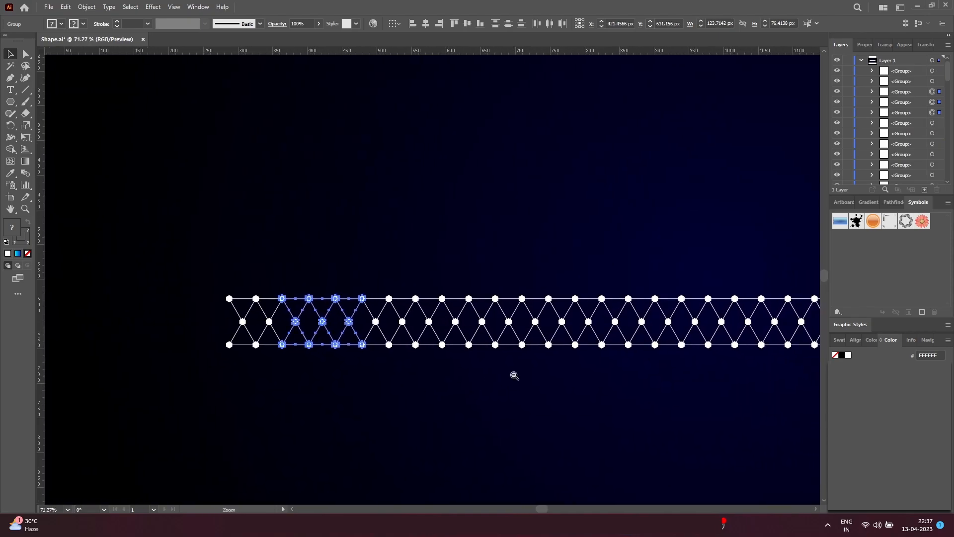
{"action": "scroll", "coordinate": [515, 376], "scroll_direction": "down", "scroll_amount": 4}
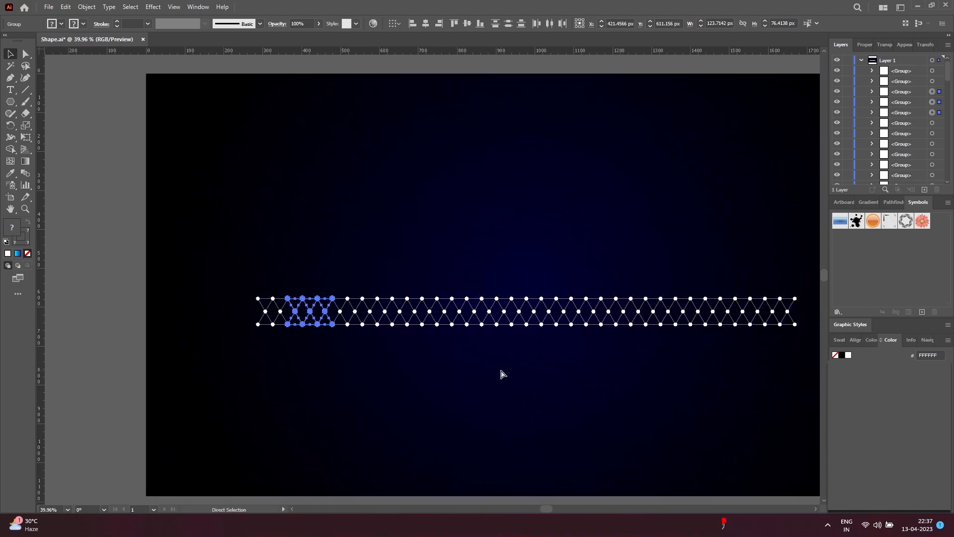
{"action": "left_click", "coordinate": [465, 395]}
{"action": "key", "text": "ctrl+z"}
{"action": "key", "text": "ctrl+z"}
Step: Copy both interlocked strips together one level up, offset by -19.17 px horizontally and -33.22 px vertically, with shared hexagons overlapping
{"action": "left_click", "coordinate": [329, 319], "text": "ctrl"}
{"action": "left_click", "coordinate": [453, 298], "text": "ctrl"}
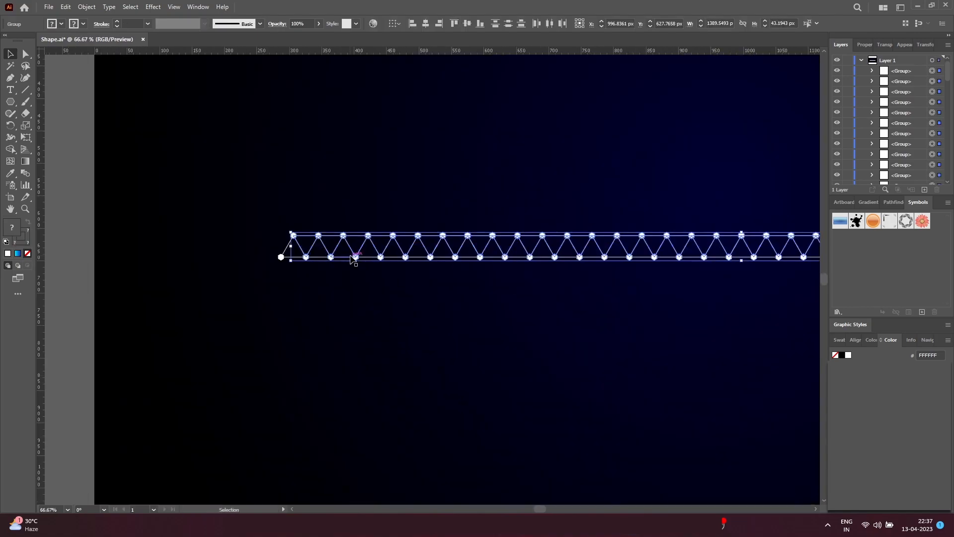
{"action": "left_click_drag", "start_coordinate": [356, 258], "coordinate": [445, 245]}
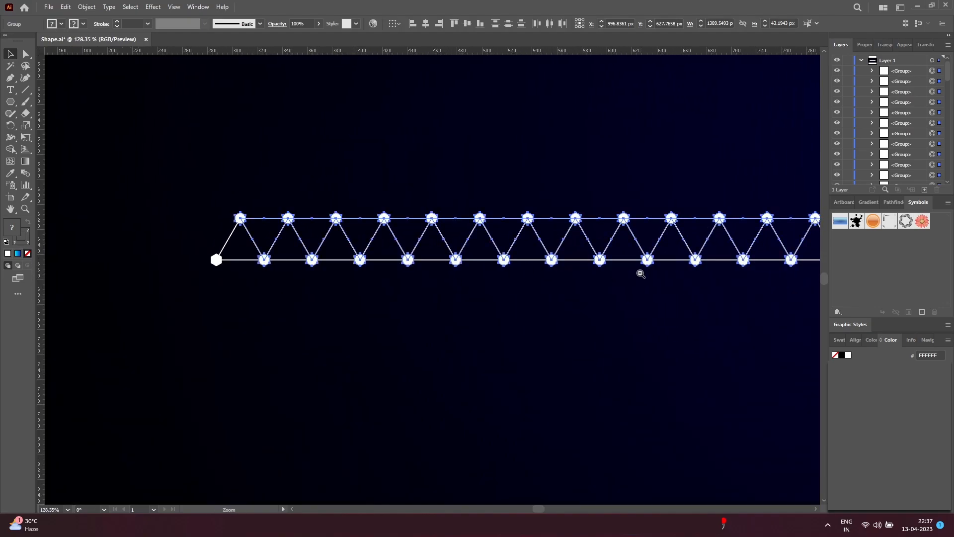
{"action": "left_click", "coordinate": [641, 274], "text": "ctrl+alt"}
{"action": "left_click_drag", "start_coordinate": [789, 317], "coordinate": [460, 310]}
{"action": "left_click_drag", "start_coordinate": [623, 361], "coordinate": [575, 353]}
{"action": "left_click_drag", "start_coordinate": [744, 327], "coordinate": [312, 267]}
{"action": "left_click_drag", "start_coordinate": [353, 325], "coordinate": [577, 258]}
{"action": "scroll", "coordinate": [449, 254], "scroll_direction": "up", "scroll_amount": 3}
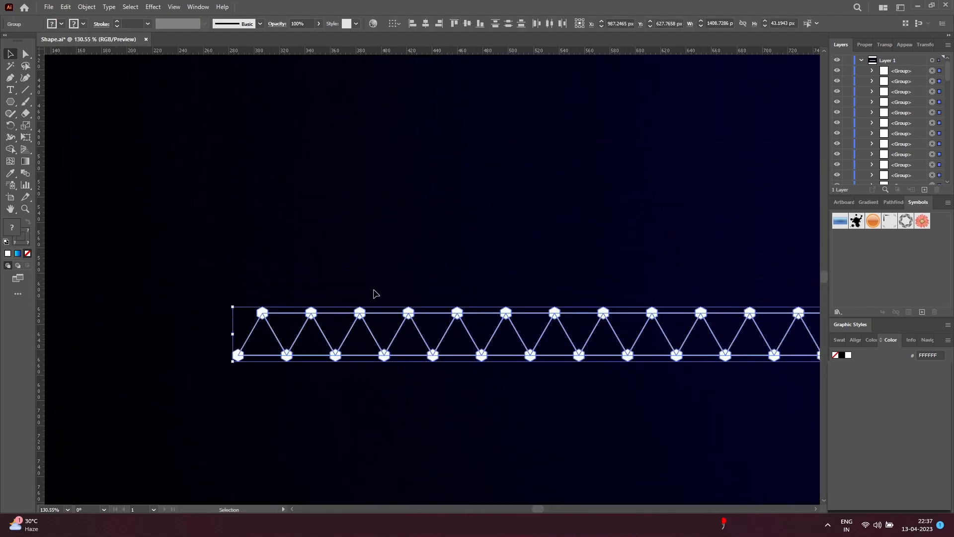
{"action": "left_click_drag", "start_coordinate": [361, 315], "coordinate": [336, 275]}
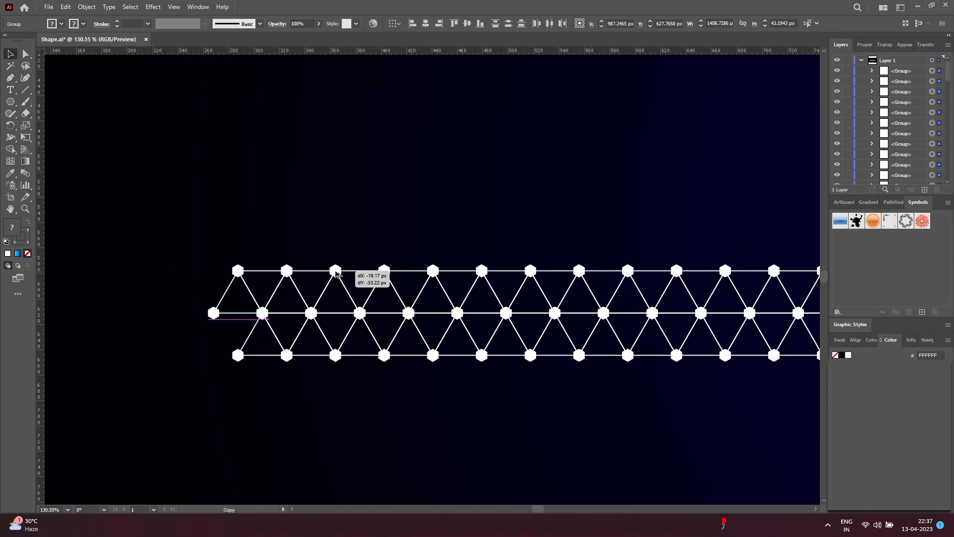
{"action": "left_click_drag", "start_coordinate": [336, 275], "coordinate": [336, 275]}
{"action": "scroll", "coordinate": [330, 305], "scroll_direction": "up", "scroll_amount": 6}
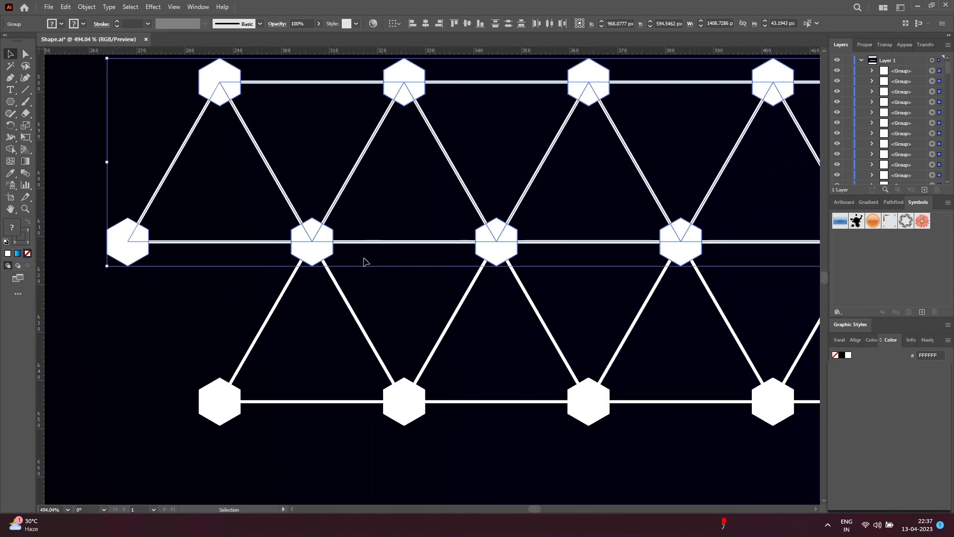
{"action": "scroll", "coordinate": [585, 314], "scroll_direction": "down", "scroll_amount": 7}
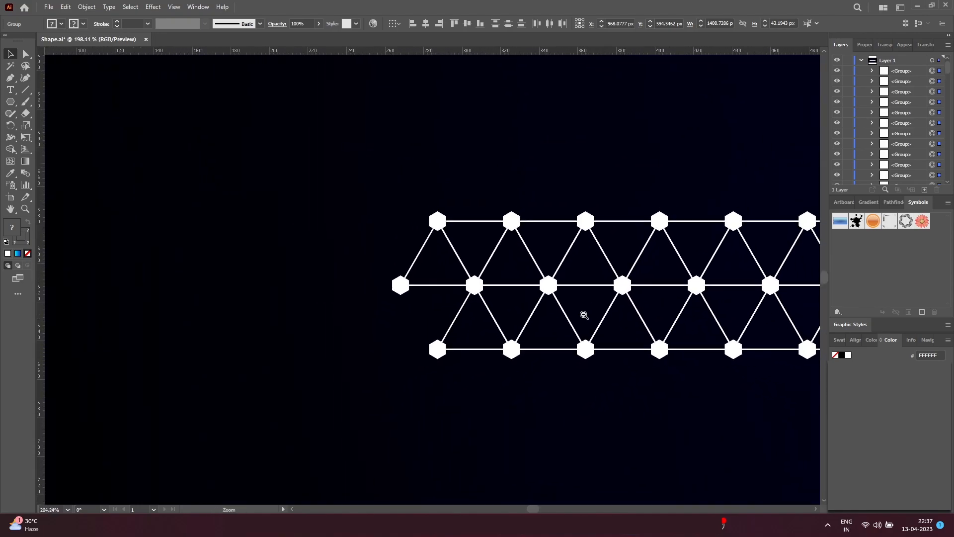
Step: Select both interlocked triangle rows and copy them straight down so the shared hexagons overlap exactly
{"action": "left_click_drag", "start_coordinate": [585, 315], "coordinate": [550, 314]}
{"action": "left_click_drag", "start_coordinate": [664, 332], "coordinate": [513, 307]}
{"action": "left_click_drag", "start_coordinate": [686, 286], "coordinate": [597, 285]}
{"action": "left_click_drag", "start_coordinate": [758, 320], "coordinate": [599, 313]}
{"action": "scroll", "coordinate": [719, 334], "scroll_direction": "down", "scroll_amount": 3}
{"action": "left_click_drag", "start_coordinate": [719, 334], "coordinate": [557, 326]}
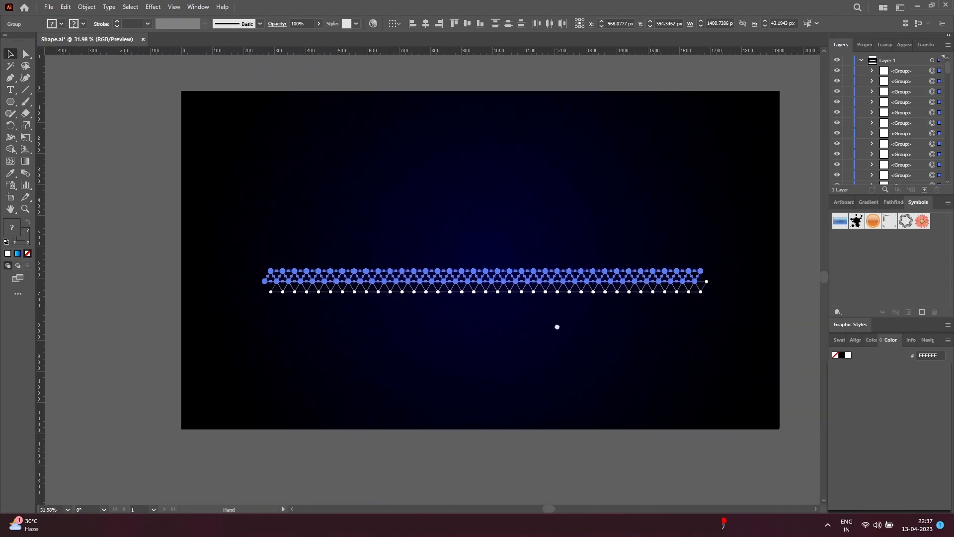
{"action": "left_click_drag", "start_coordinate": [744, 332], "coordinate": [427, 284]}
{"action": "left_click_drag", "start_coordinate": [522, 326], "coordinate": [401, 300]}
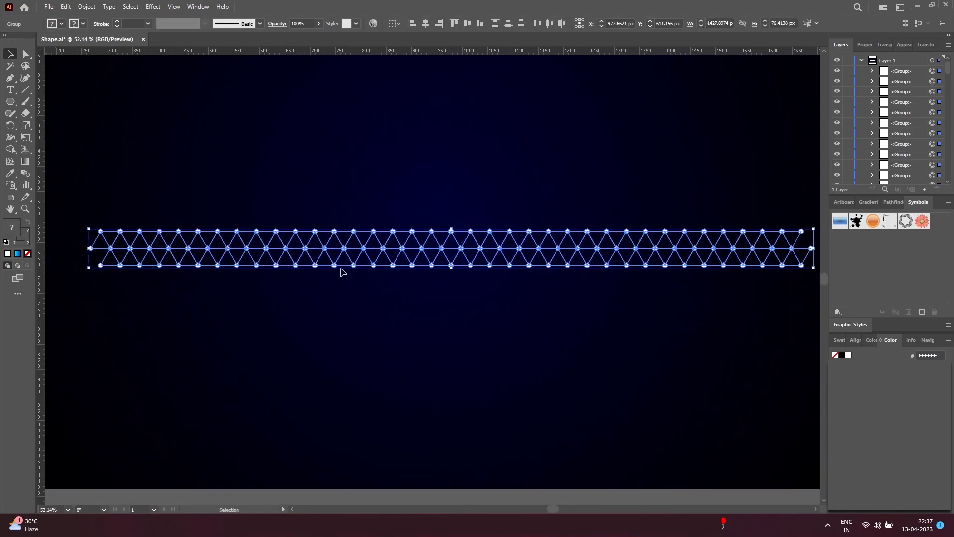
{"action": "left_click_drag", "start_coordinate": [337, 269], "coordinate": [337, 298]}
{"action": "key", "text": "ctrl+space"}
{"action": "left_click_drag", "start_coordinate": [204, 274], "coordinate": [414, 240]}
{"action": "left_click_drag", "start_coordinate": [264, 237], "coordinate": [265, 240]}
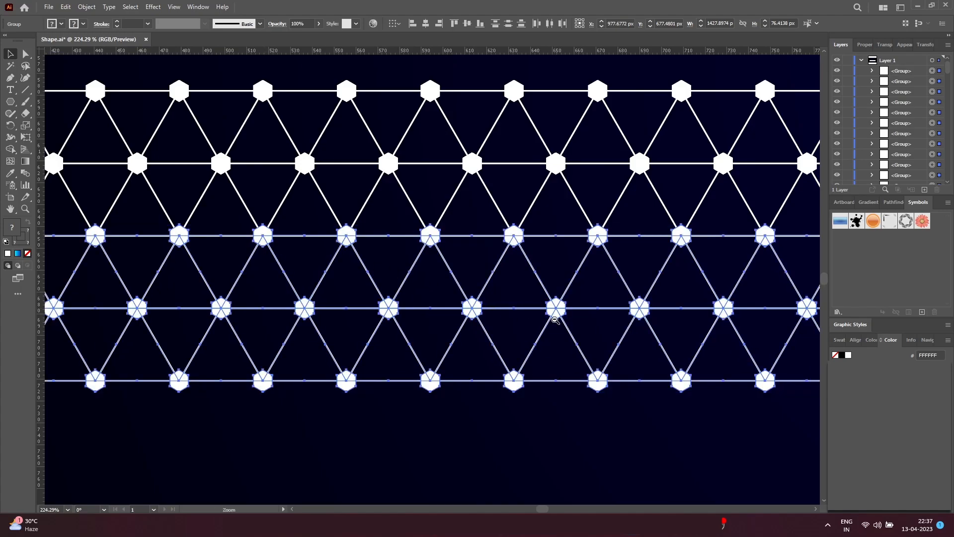
Step: Copy the resulting four triangle rows straight up as one block, overlapping its lowest hexagons with the existing top hexagons
{"action": "left_click_drag", "start_coordinate": [555, 320], "coordinate": [554, 320]}
{"action": "left_click_drag", "start_coordinate": [624, 355], "coordinate": [450, 347]}
{"action": "left_click_drag", "start_coordinate": [718, 373], "coordinate": [262, 263]}
{"action": "left_click_drag", "start_coordinate": [385, 302], "coordinate": [450, 312]}
{"action": "left_click_drag", "start_coordinate": [517, 344], "coordinate": [390, 361]}
{"action": "left_click_drag", "start_coordinate": [423, 294], "coordinate": [423, 235]}
Step: Copy the full eight-row network above itself and align the shared row so its hexagons coincide
{"action": "left_click_drag", "start_coordinate": [535, 356], "coordinate": [65, 208]}
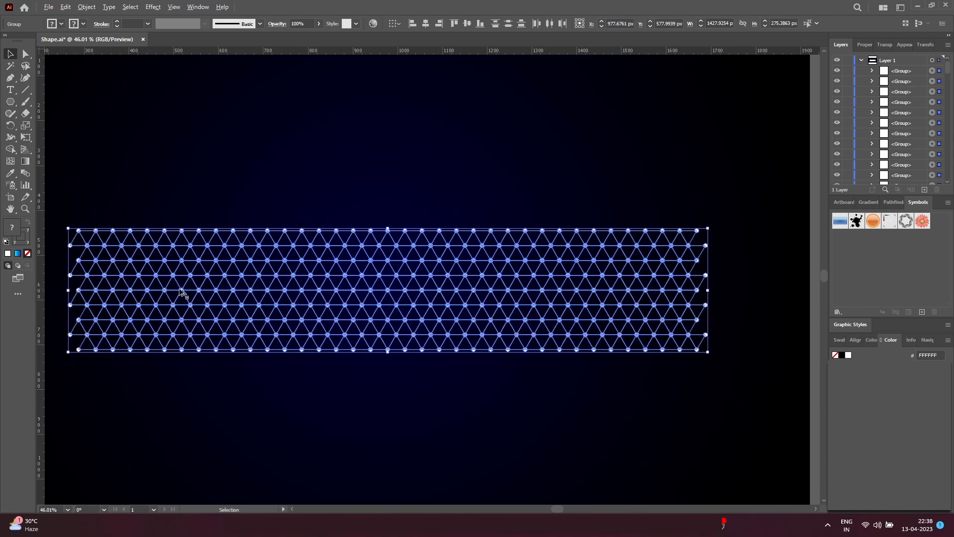
{"action": "left_click_drag", "start_coordinate": [182, 294], "coordinate": [181, 173]}
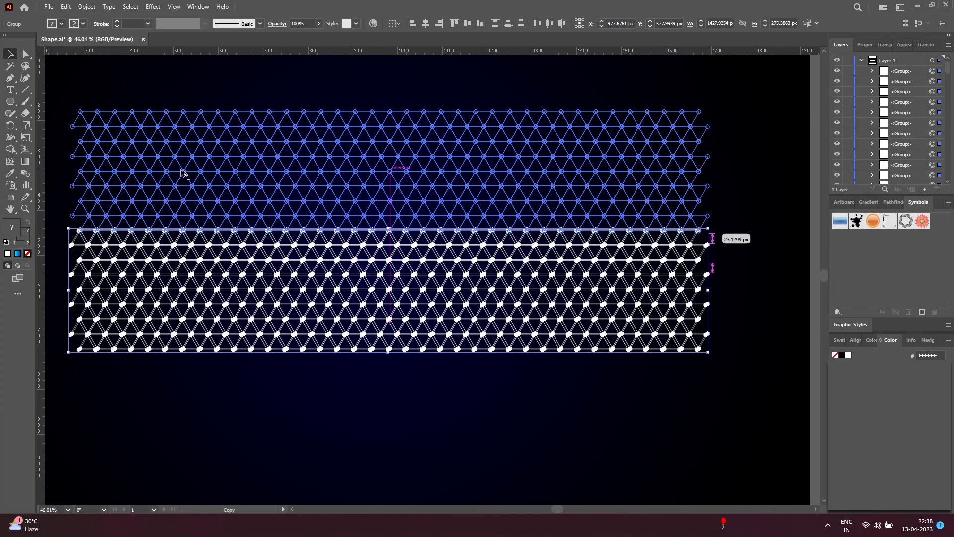
{"action": "left_click_drag", "start_coordinate": [182, 171], "coordinate": [181, 172]}
{"action": "left_click_drag", "start_coordinate": [121, 253], "coordinate": [264, 183]}
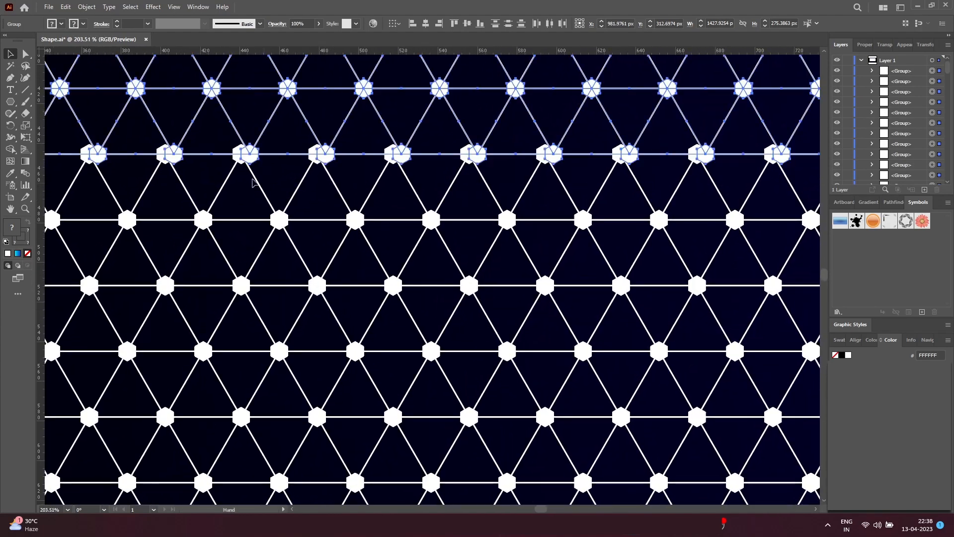
{"action": "left_click_drag", "start_coordinate": [170, 159], "coordinate": [165, 157]}
Step: Copy the upper eight-row block below the lower block so the network covers three stacked blocks
{"action": "key", "text": "ctrl+space"}
{"action": "left_click", "coordinate": [524, 303], "text": "ctrl+alt"}
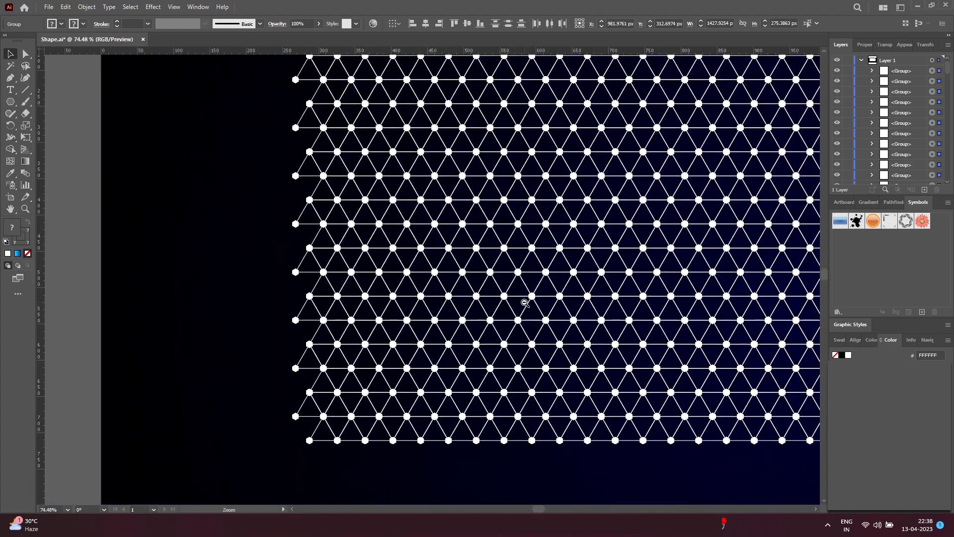
{"action": "left_click_drag", "start_coordinate": [615, 320], "coordinate": [398, 322]}
{"action": "left_click_drag", "start_coordinate": [509, 312], "coordinate": [434, 311]}
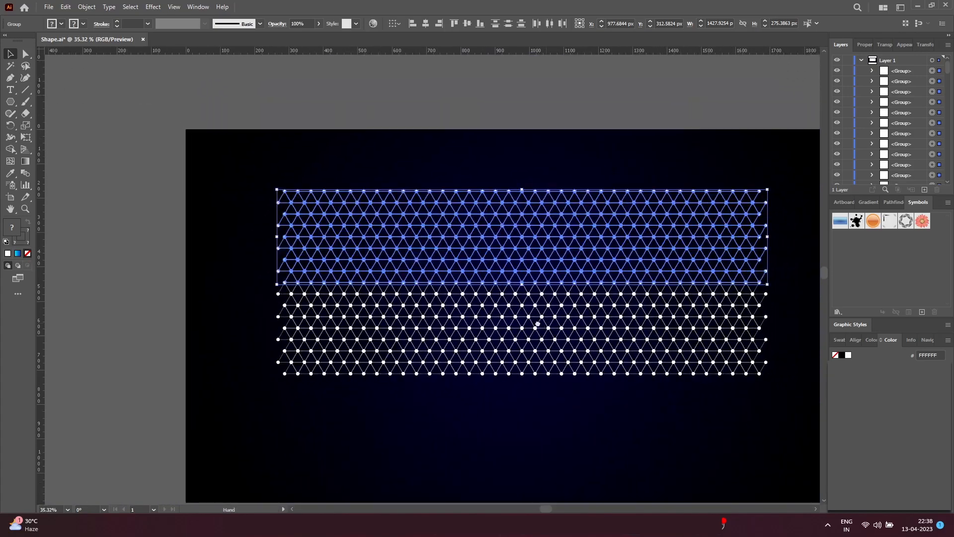
{"action": "left_click_drag", "start_coordinate": [543, 324], "coordinate": [488, 318]}
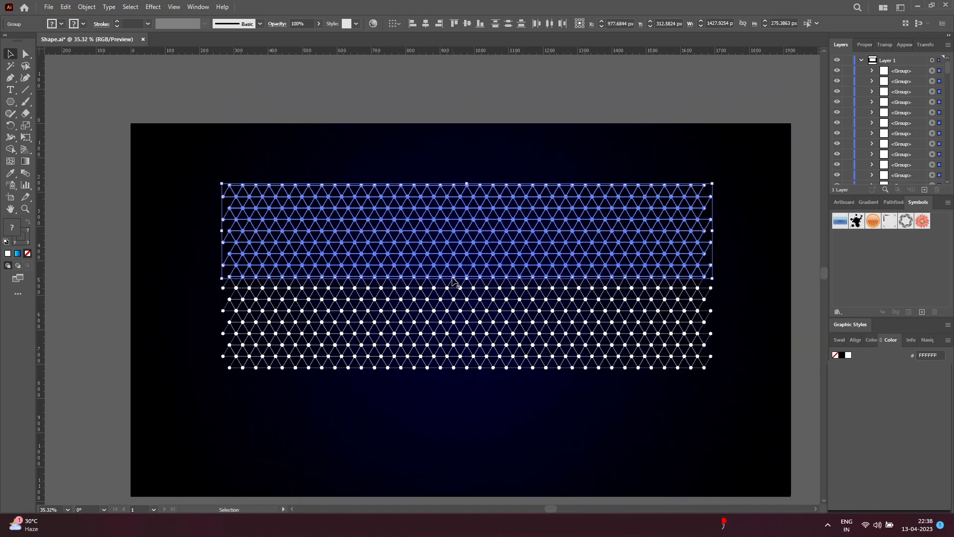
{"action": "left_click_drag", "start_coordinate": [454, 281], "coordinate": [452, 461]}
{"action": "key", "text": "ctrl+space"}
{"action": "left_click_drag", "start_coordinate": [486, 373], "coordinate": [443, 368]}
Step: Save the whole triangular network as a dynamic Movie Clip symbol and delete its artwork from the artboard
{"action": "left_click_drag", "start_coordinate": [671, 465], "coordinate": [241, 203]}
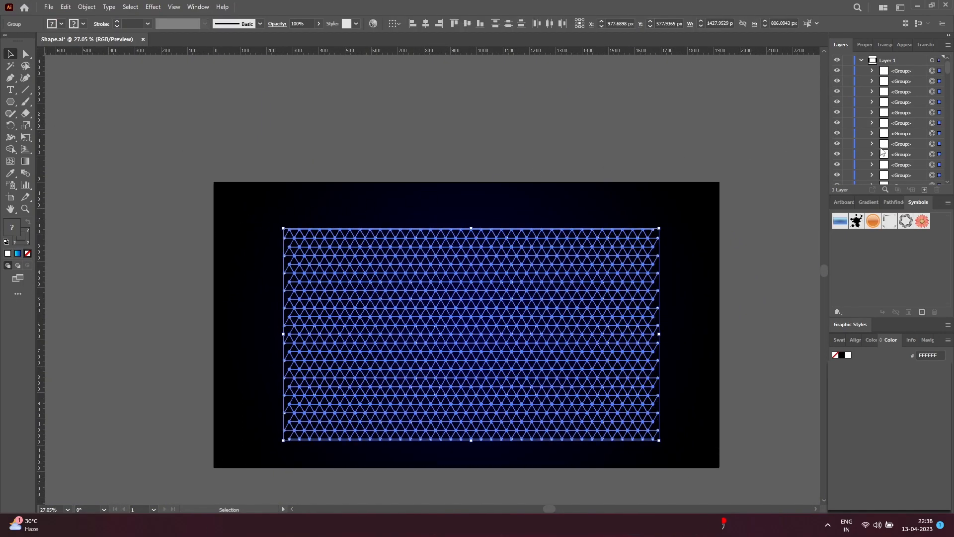
{"action": "left_click_drag", "start_coordinate": [579, 276], "coordinate": [858, 259]}
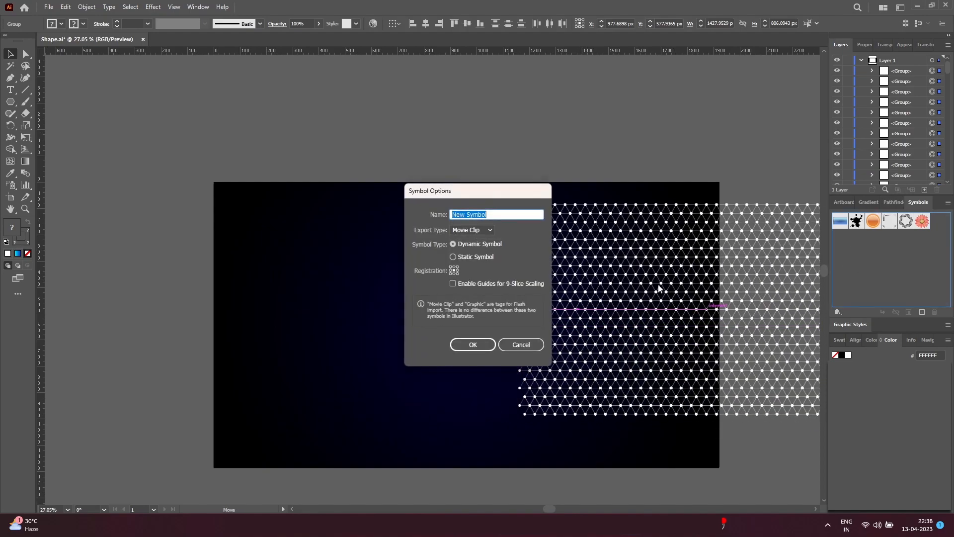
{"action": "left_click", "coordinate": [472, 344]}
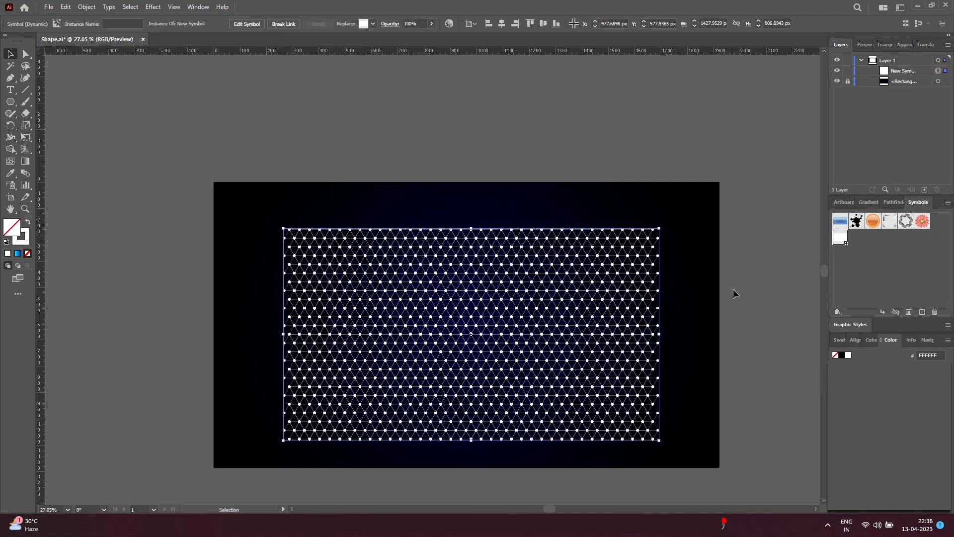
{"action": "key", "text": "Delete"}
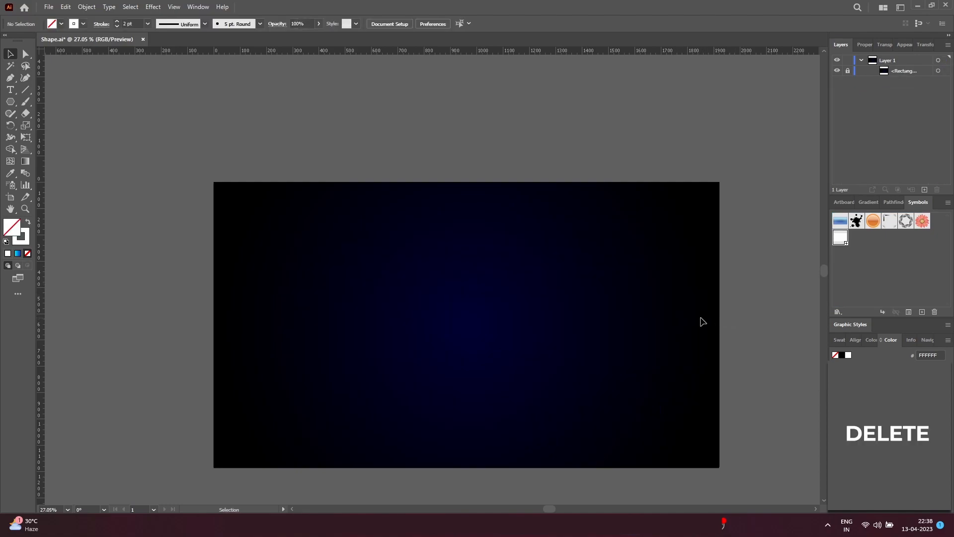
Step: Set the stroke colour to bright cyan #00E2F9 for a new ellipse
{"action": "key", "text": "l"}
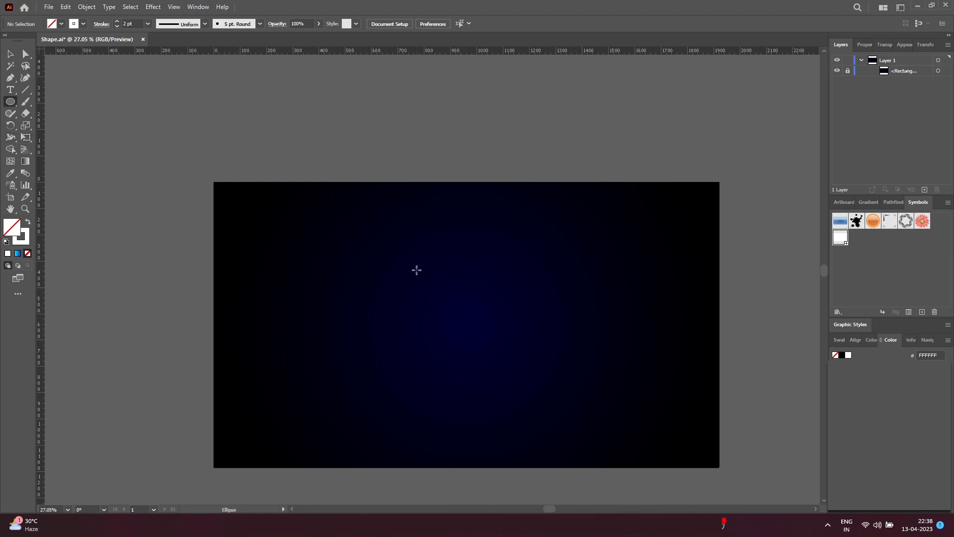
{"action": "double_click", "coordinate": [21, 238]}
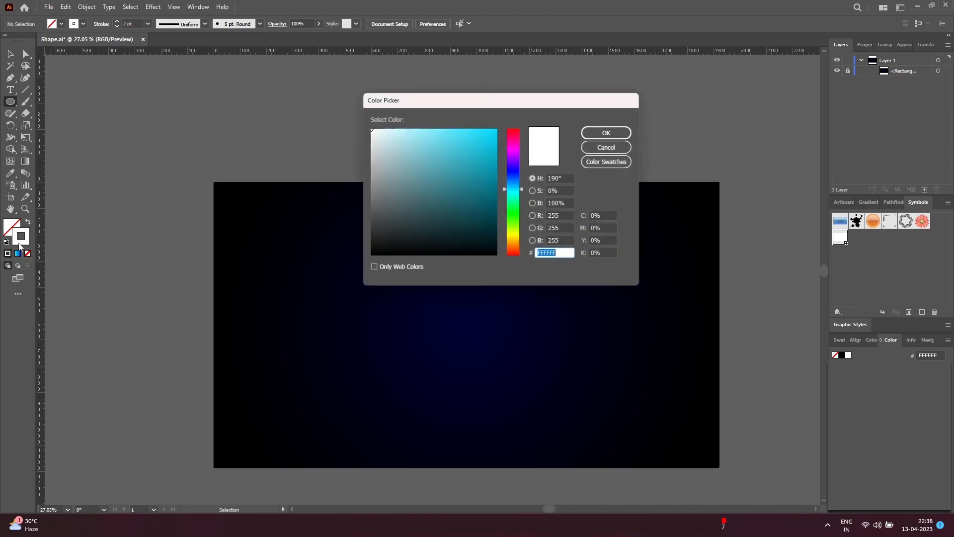
{"action": "left_click", "coordinate": [513, 192]}
{"action": "left_click", "coordinate": [497, 135]}
{"action": "left_click_drag", "start_coordinate": [517, 192], "coordinate": [514, 190]}
{"action": "left_click", "coordinate": [606, 132]}
Step: Draw a circle about 487 px wide, swap its cyan stroke to the fill, and centre it vertically on the artboard
{"action": "key", "text": "l"}
{"action": "left_click_drag", "start_coordinate": [398, 269], "coordinate": [524, 380]}
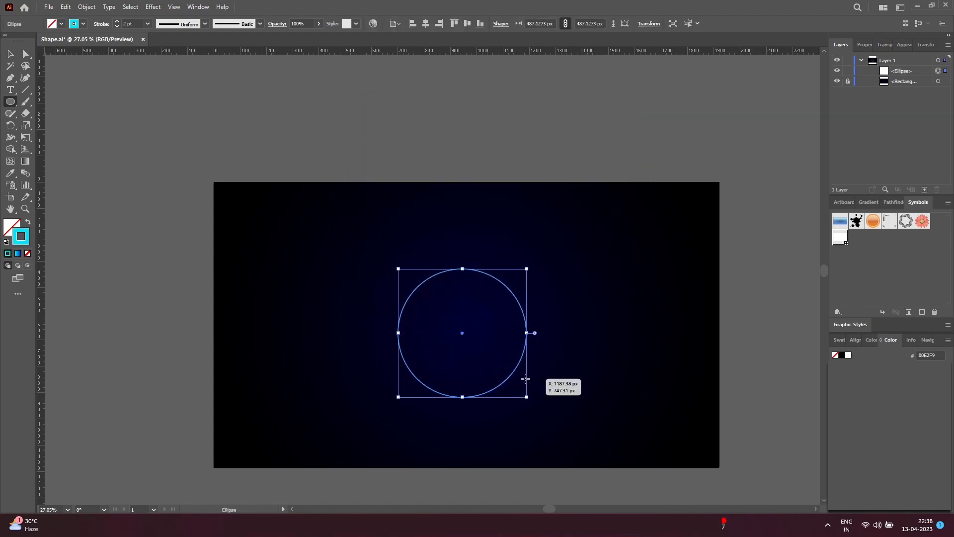
{"action": "key", "text": "shift+x"}
{"action": "key", "text": "v"}
{"action": "left_click_drag", "start_coordinate": [479, 347], "coordinate": [466, 339]}
Step: Delete the cyan circle's left anchor point to leave a right-hand half circle
{"action": "key", "text": "a"}
{"action": "left_click_drag", "start_coordinate": [381, 324], "coordinate": [409, 341]}
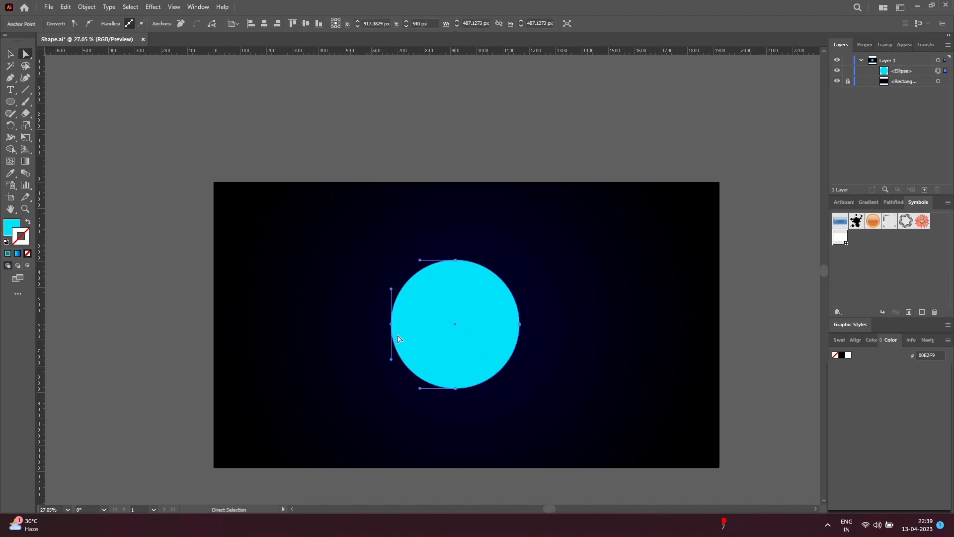
{"action": "key", "text": "Delete"}
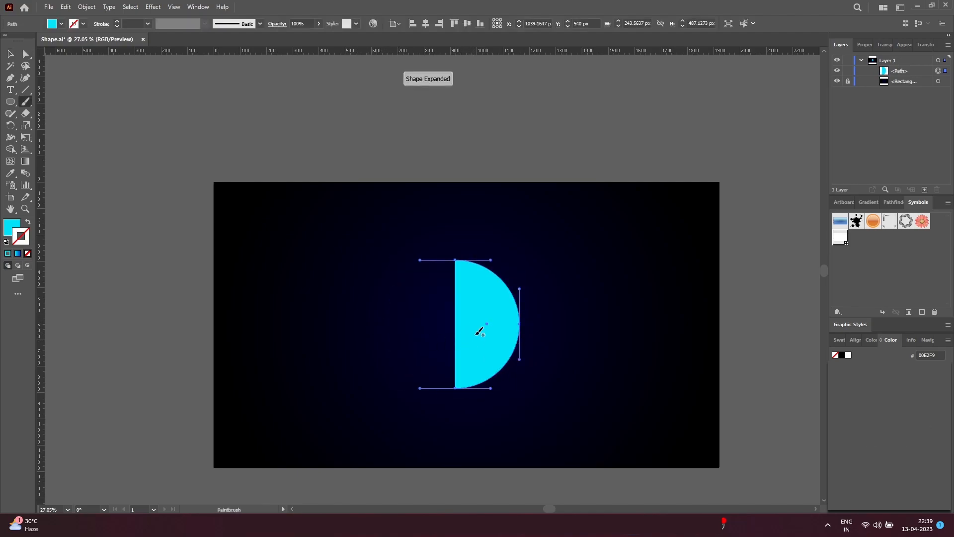
{"action": "key", "text": "v"}
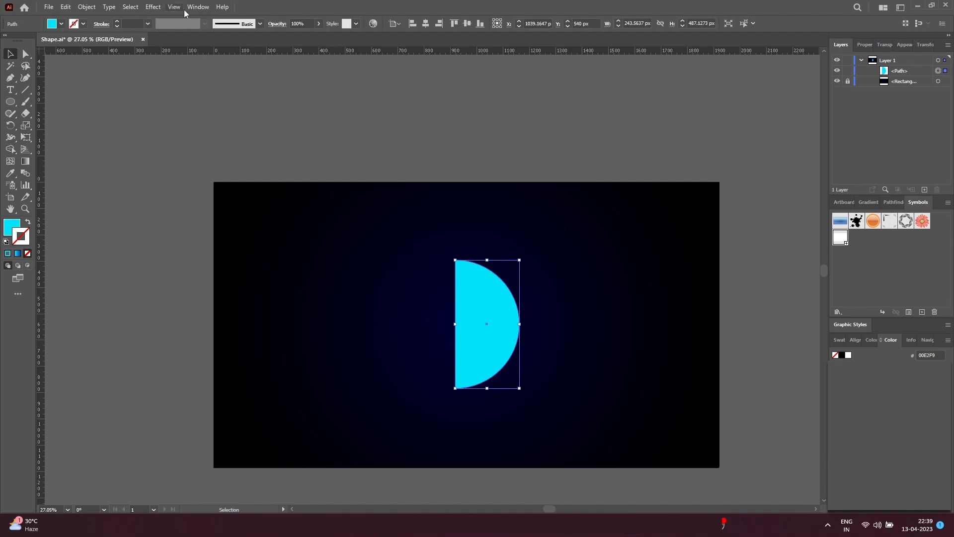
Step: Start a 3D Revolve (Classic) effect on the cyan half circle
{"action": "left_click", "coordinate": [153, 7]}
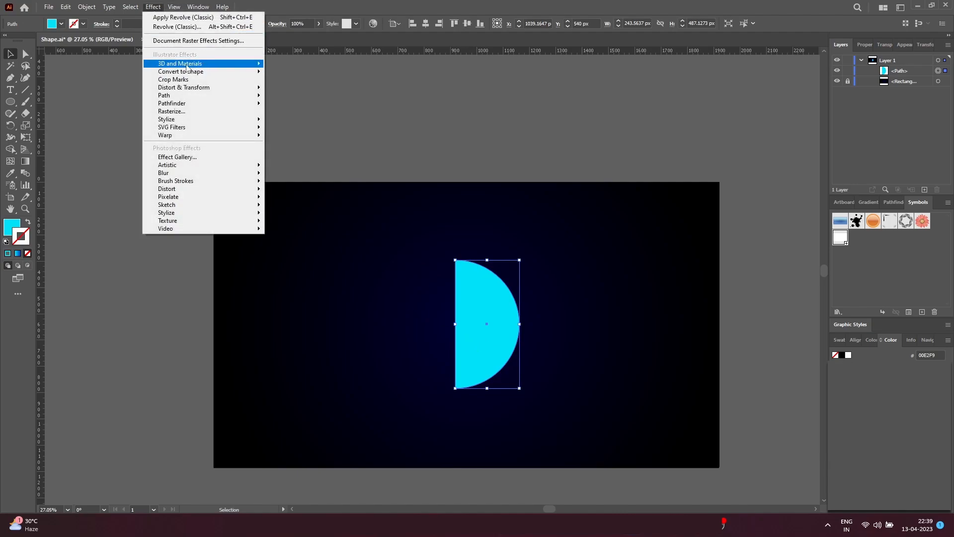
{"action": "mouse_move", "coordinate": [185, 64]}
{"action": "mouse_move", "coordinate": [314, 122]}
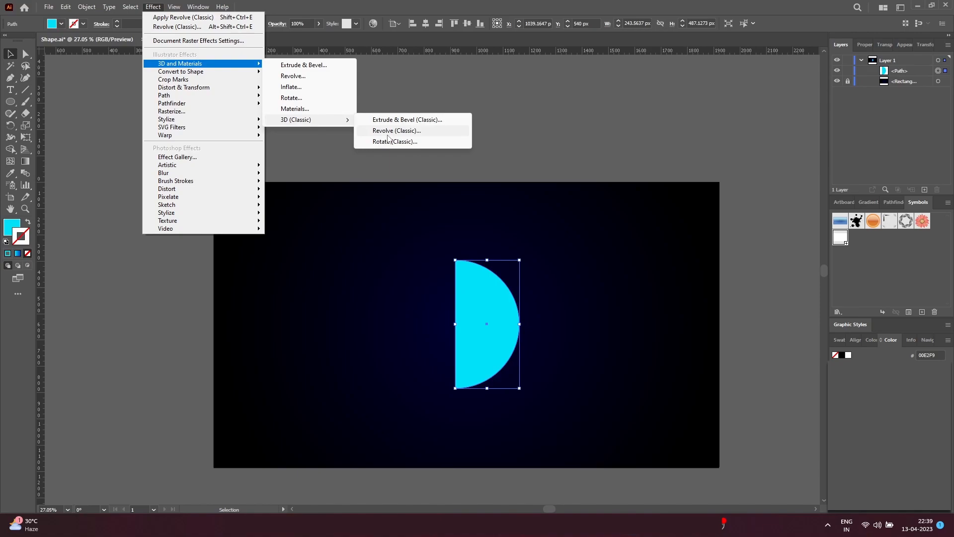
{"action": "left_click", "coordinate": [396, 131]}
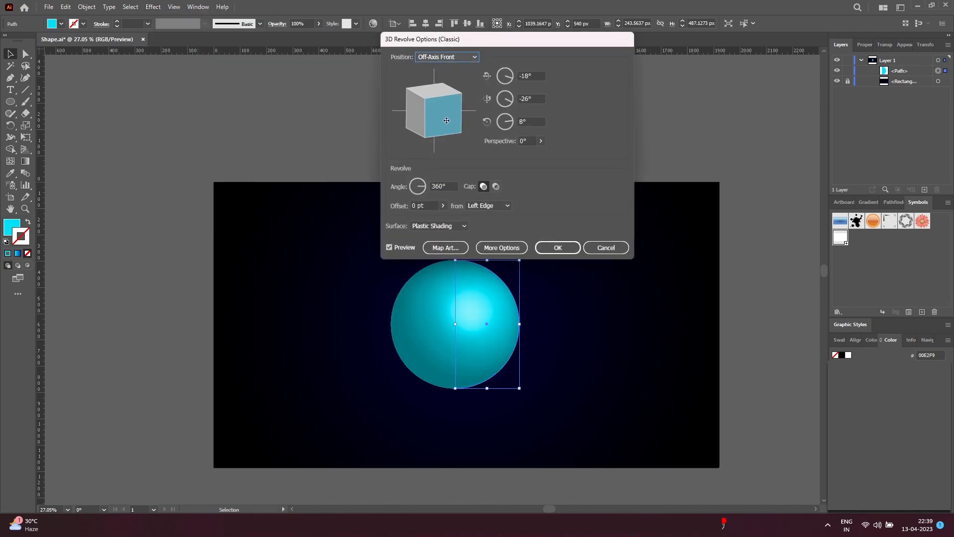
Step: Try a custom revolve rotation of 5° around X, 53° around Y and 7° around Z
{"action": "left_click", "coordinate": [520, 76]}
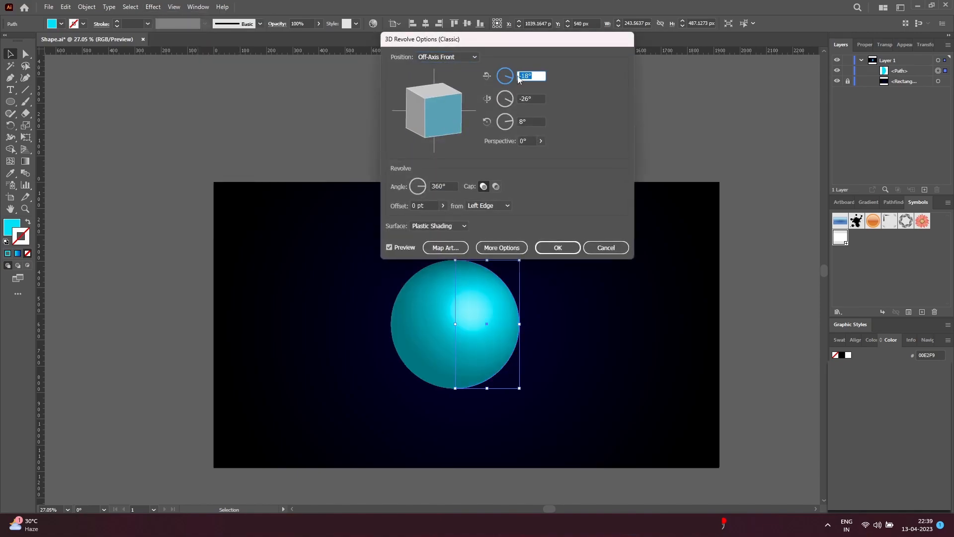
{"action": "type", "text": "5"}
{"action": "left_click", "coordinate": [523, 122]}
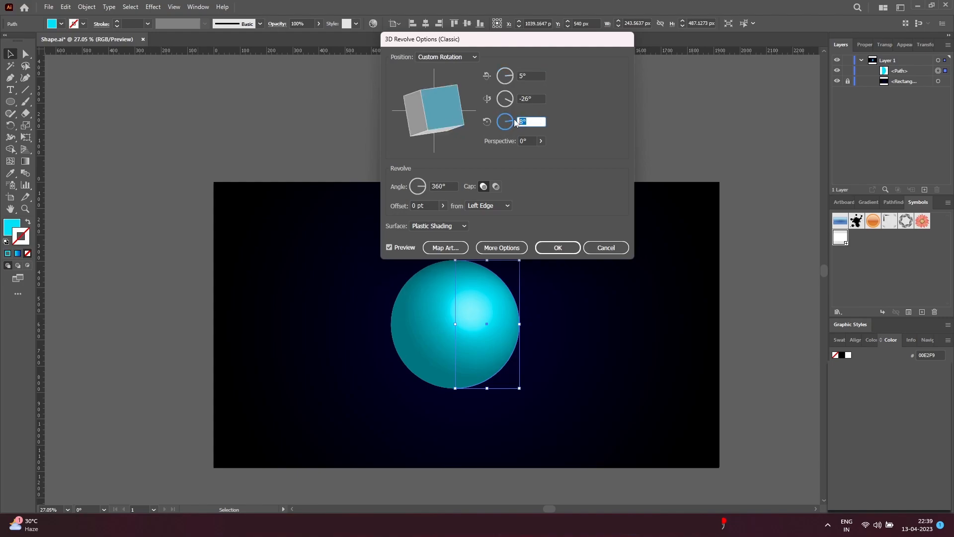
{"action": "type", "text": "3"}
{"action": "left_click", "coordinate": [517, 99]}
{"action": "type", "text": "53"}
{"action": "left_click", "coordinate": [537, 122]}
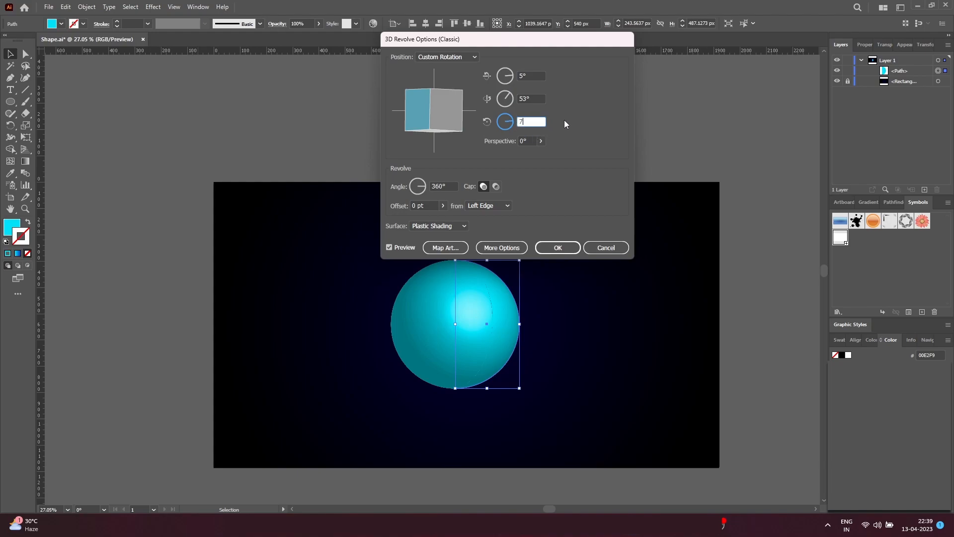
Step: Rotate the revolved sphere freehand to about 1° around X, -42° around Y and 6° around Z
{"action": "left_click_drag", "start_coordinate": [426, 118], "coordinate": [454, 95]}
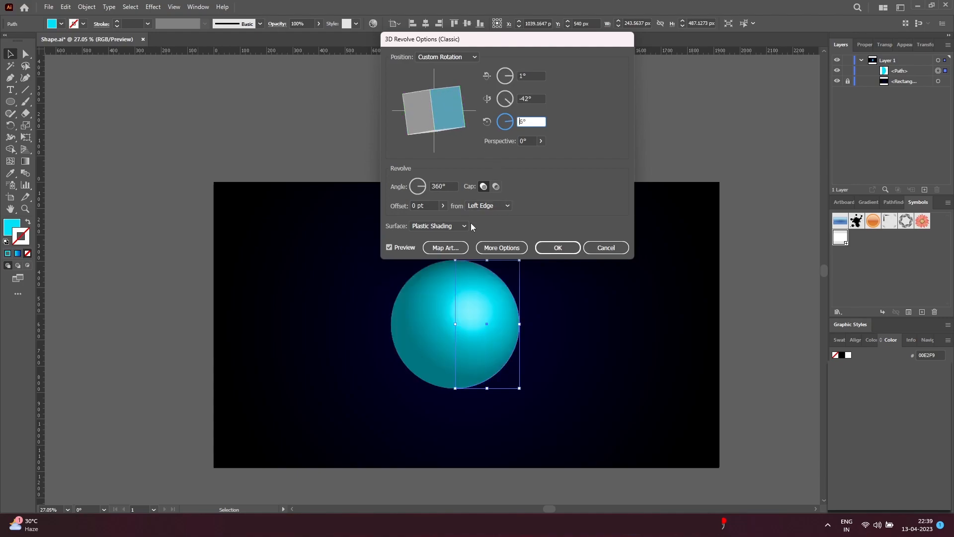
Step: Map the saved network symbol, New Symbol, onto the revolved sphere's surface
{"action": "left_click", "coordinate": [441, 248]}
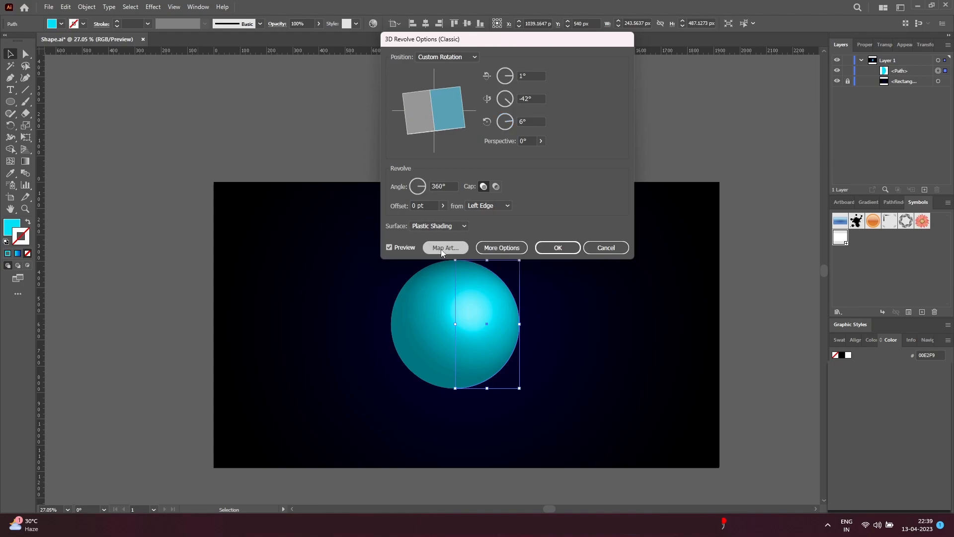
{"action": "left_click", "coordinate": [434, 59]}
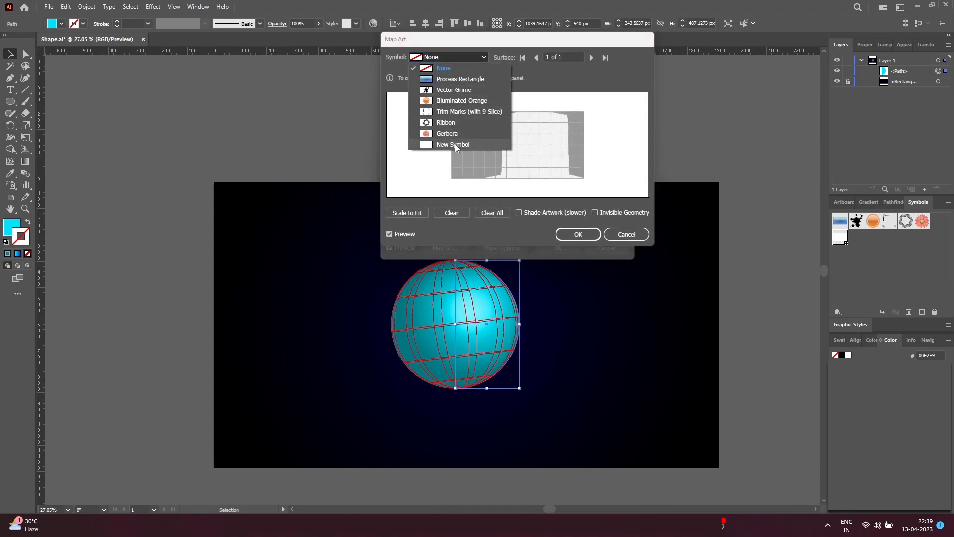
{"action": "left_click", "coordinate": [455, 144]}
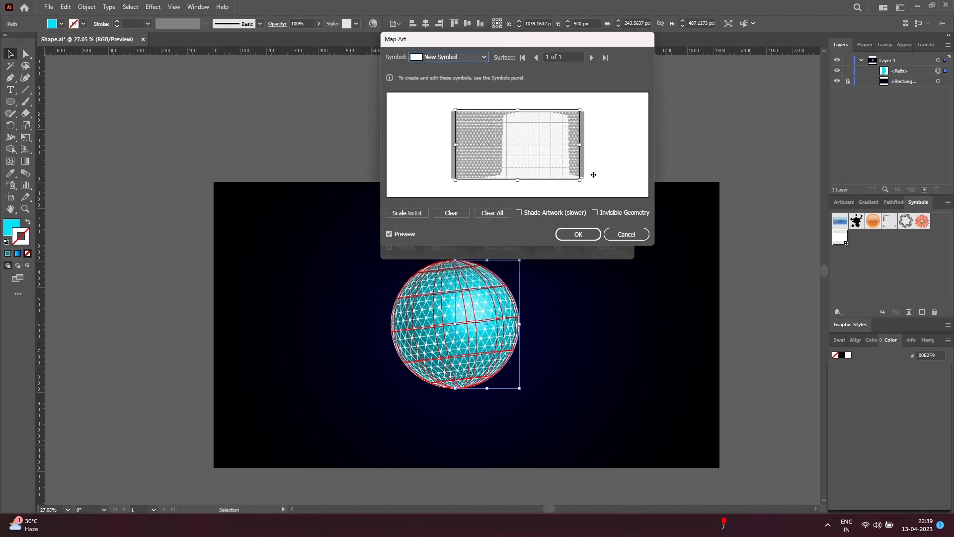
Step: Enlarge the mapped network artwork until it covers the sphere's whole surface grid, and apply the map art and revolve effect
{"action": "left_click_drag", "start_coordinate": [580, 180], "coordinate": [588, 183]}
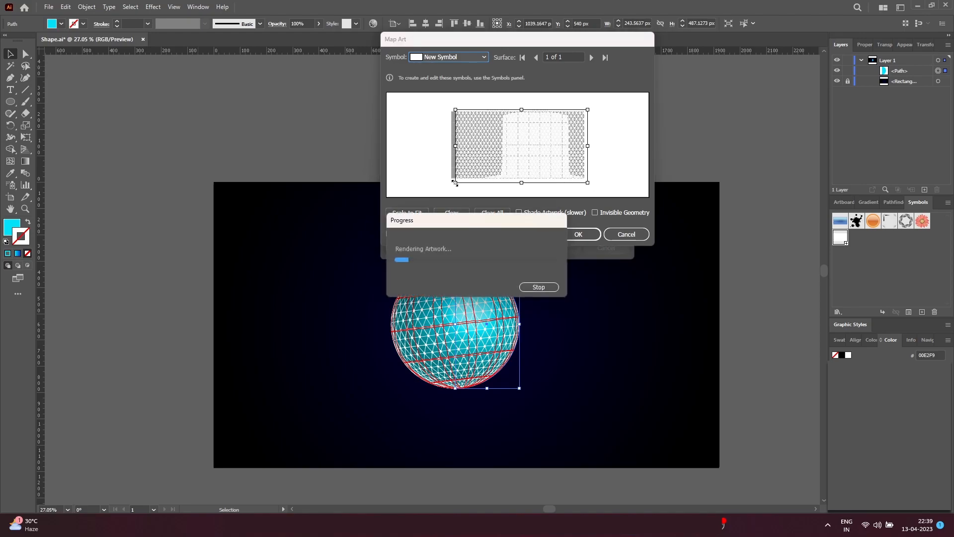
{"action": "left_click_drag", "start_coordinate": [455, 182], "coordinate": [448, 184]}
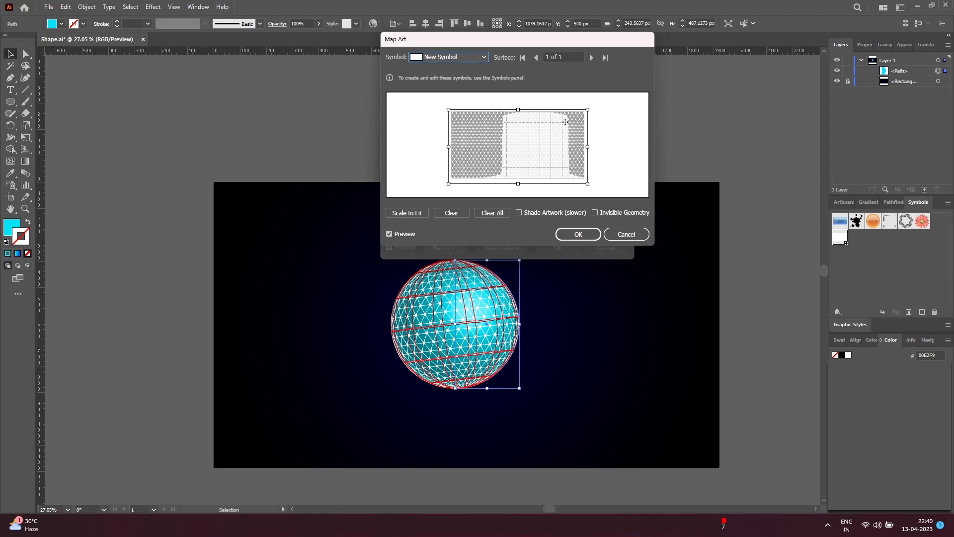
{"action": "left_click_drag", "start_coordinate": [588, 184], "coordinate": [590, 183]}
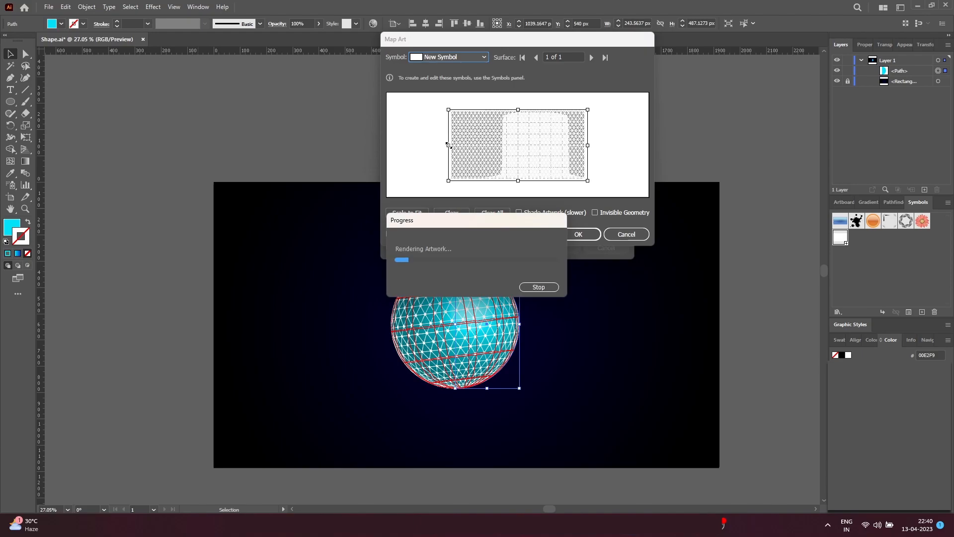
{"action": "left_click_drag", "start_coordinate": [450, 146], "coordinate": [450, 146]}
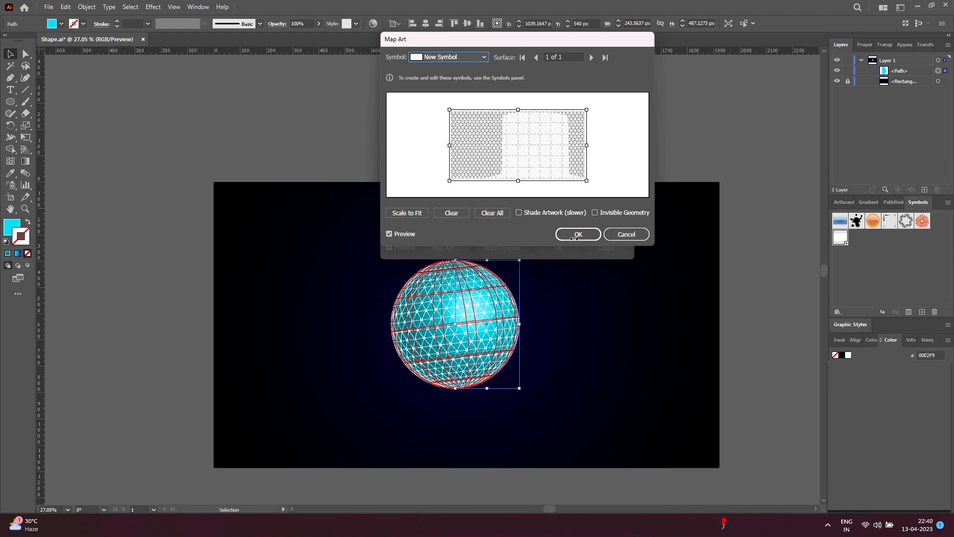
{"action": "left_click", "coordinate": [578, 233]}
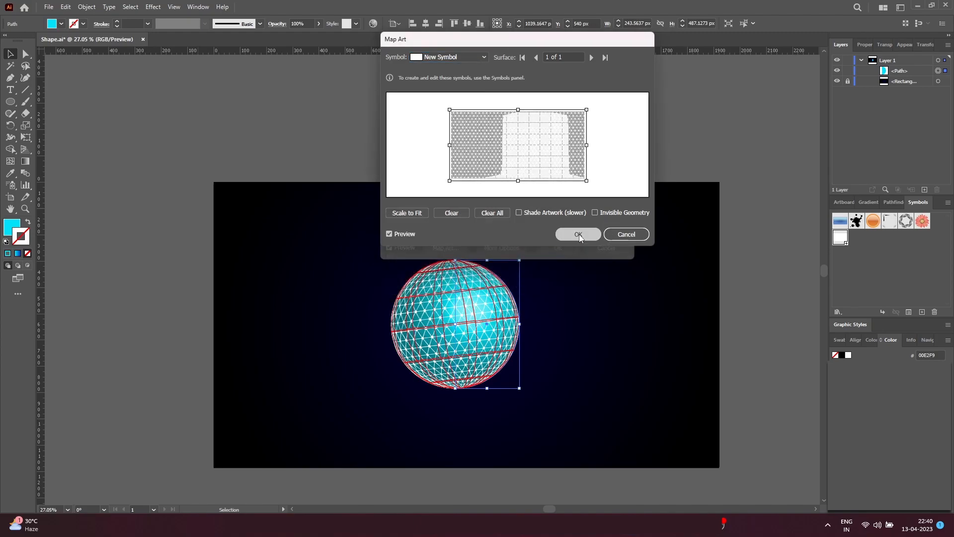
{"action": "left_click", "coordinate": [554, 248]}
{"action": "left_click", "coordinate": [554, 154]}
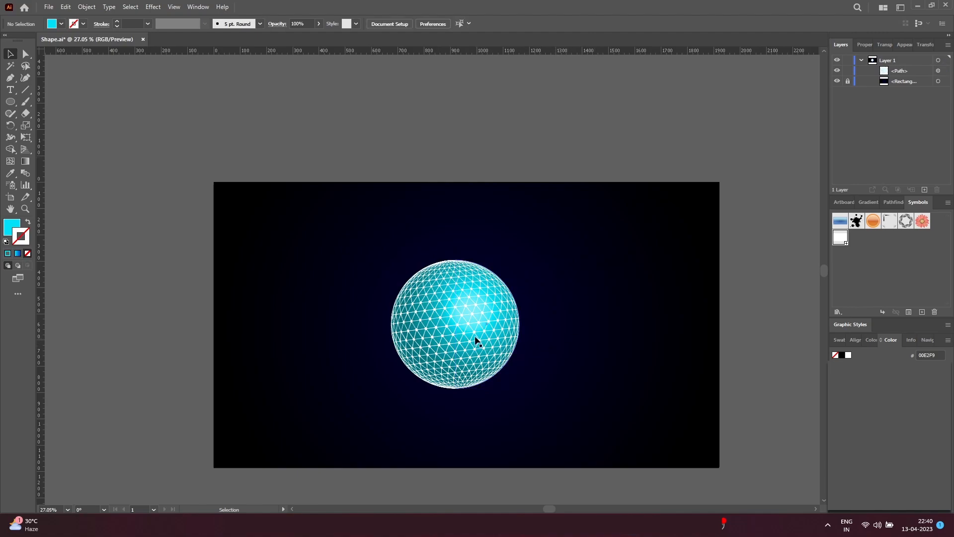
{"action": "left_click_drag", "start_coordinate": [462, 329], "coordinate": [550, 358]}
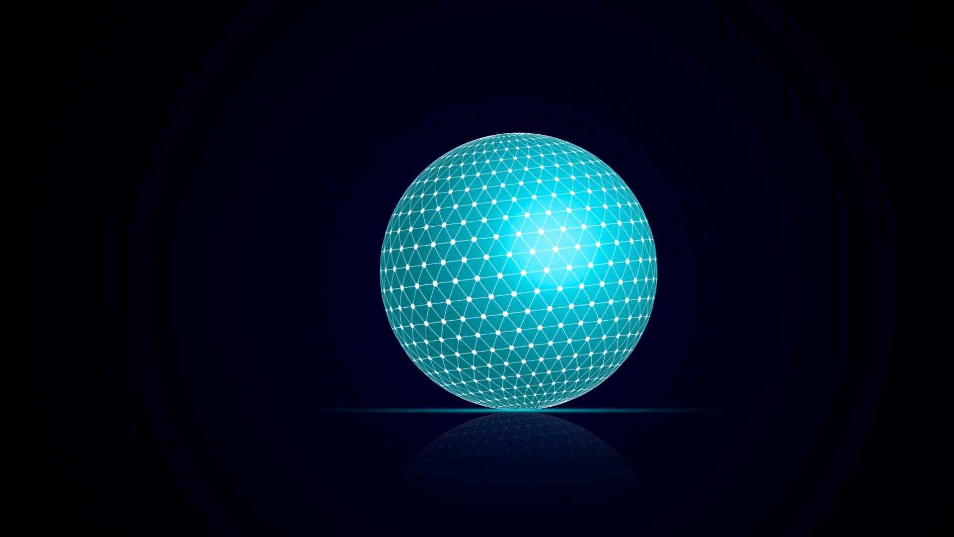